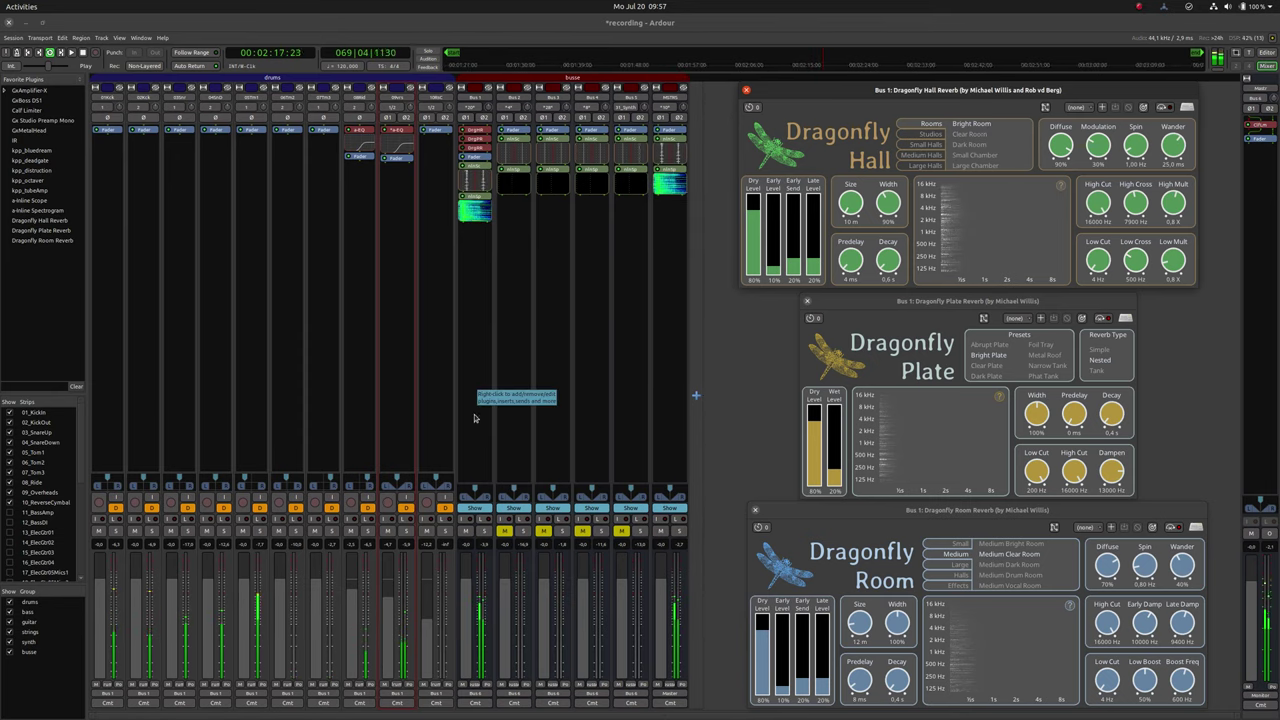
Audition the Clear Room, Dark Room, Small Chamber and Large Chamber presets of the Hall reverb's Rooms category during playback
left_click(970, 134)
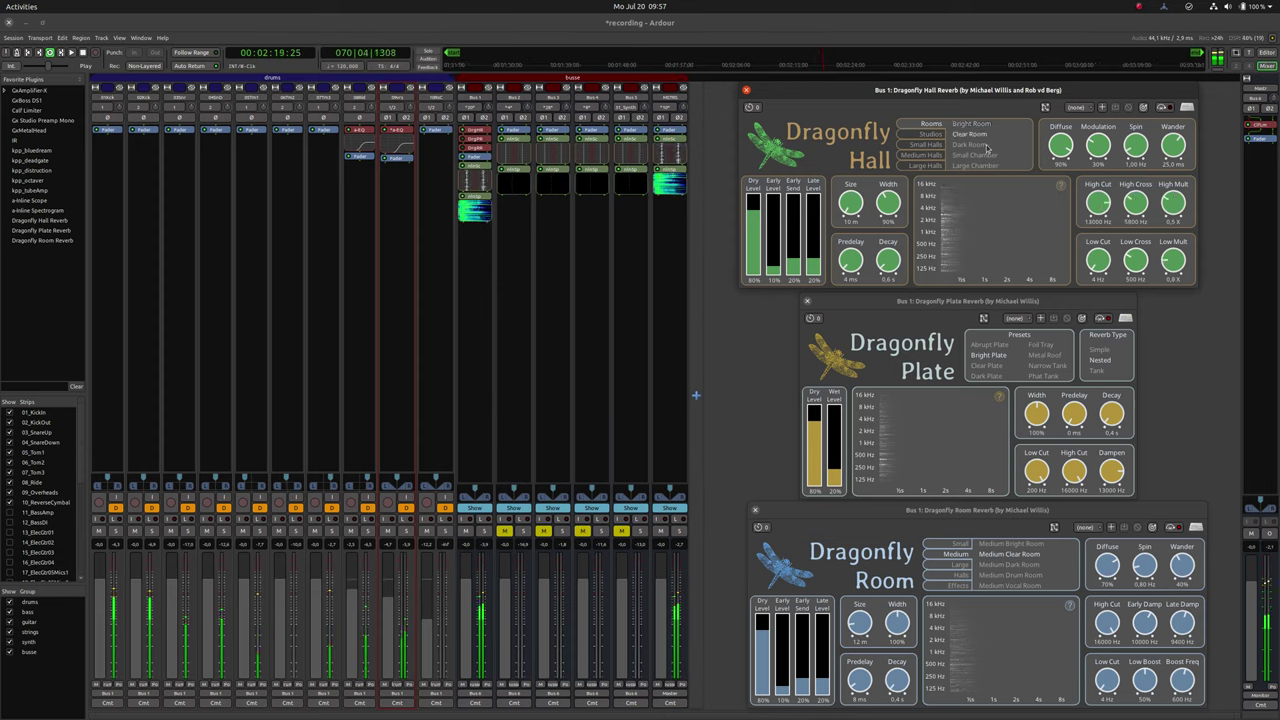
left_click(984, 146)
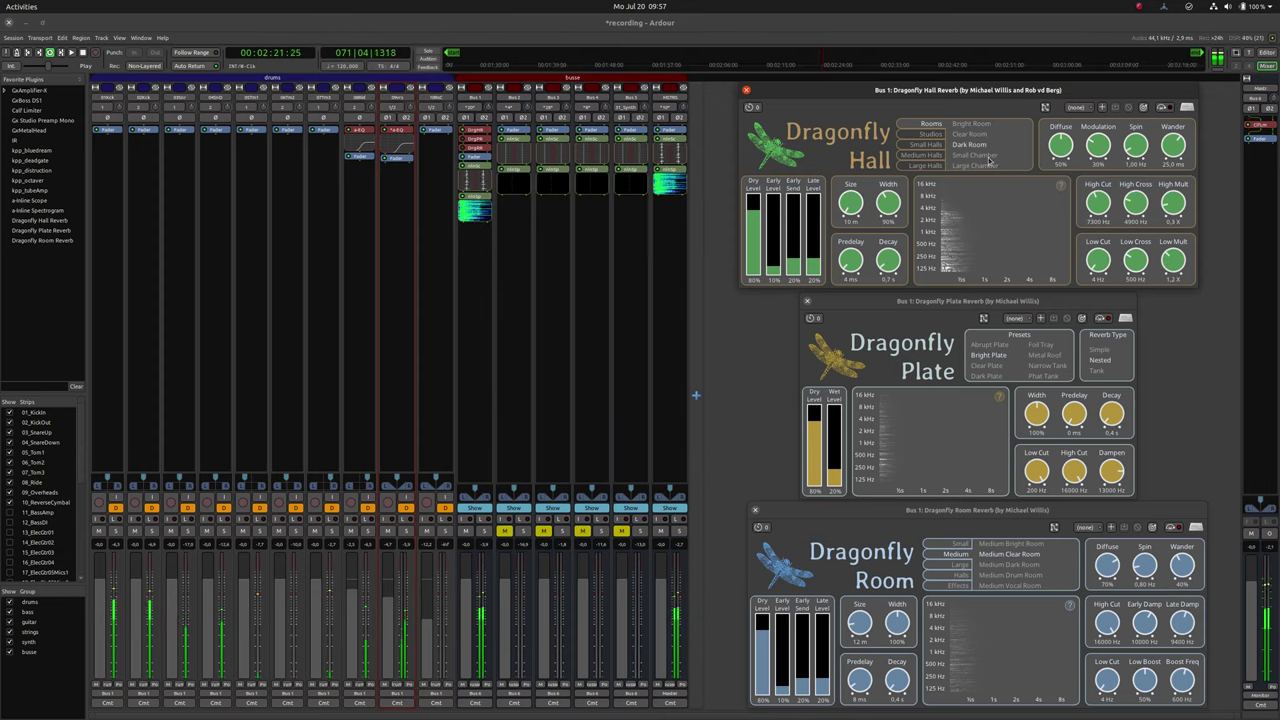
left_click(988, 156)
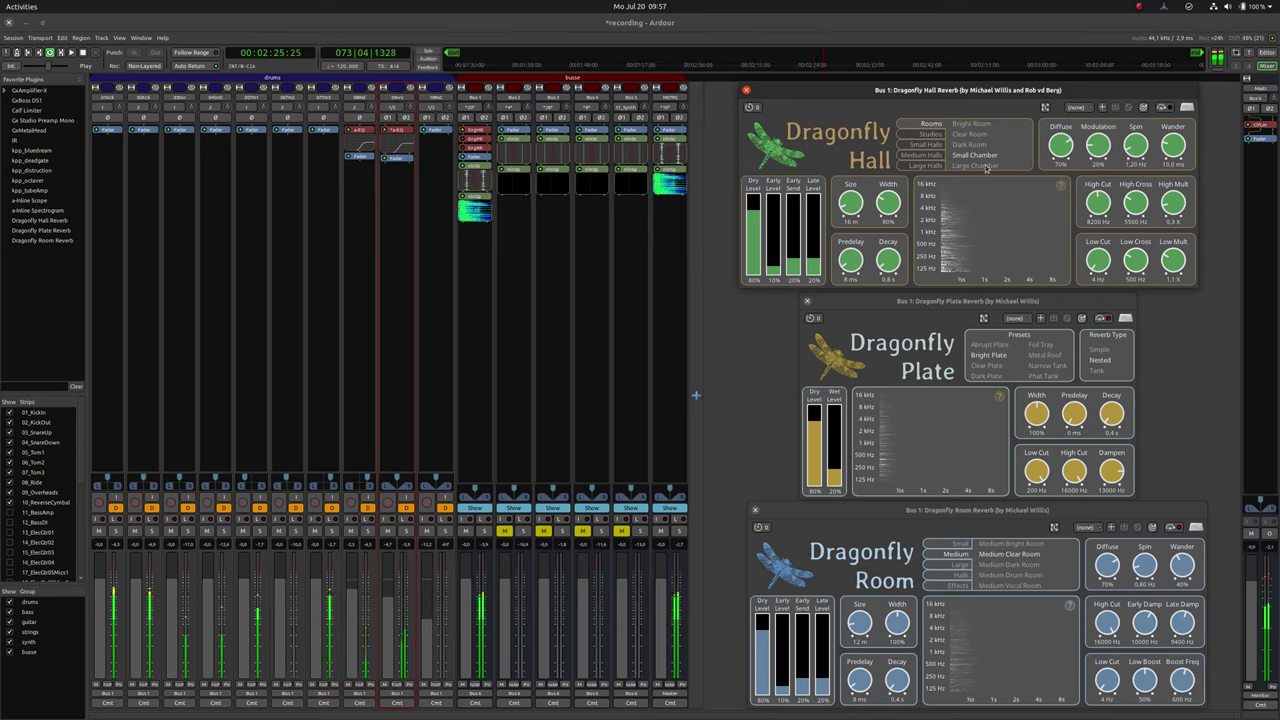
left_click(986, 166)
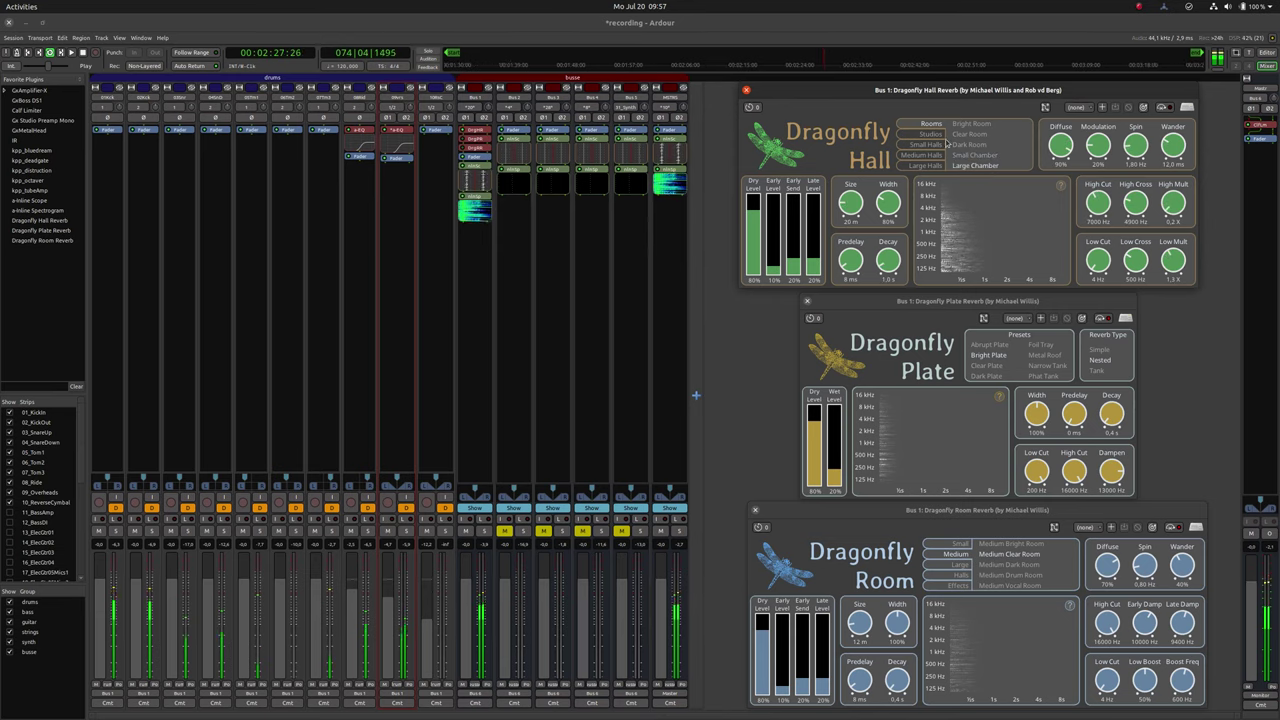
Switch the Hall reverb to the Studios category and audition the Acoustic Studio and Electric Studio presets
left_click(935, 135)
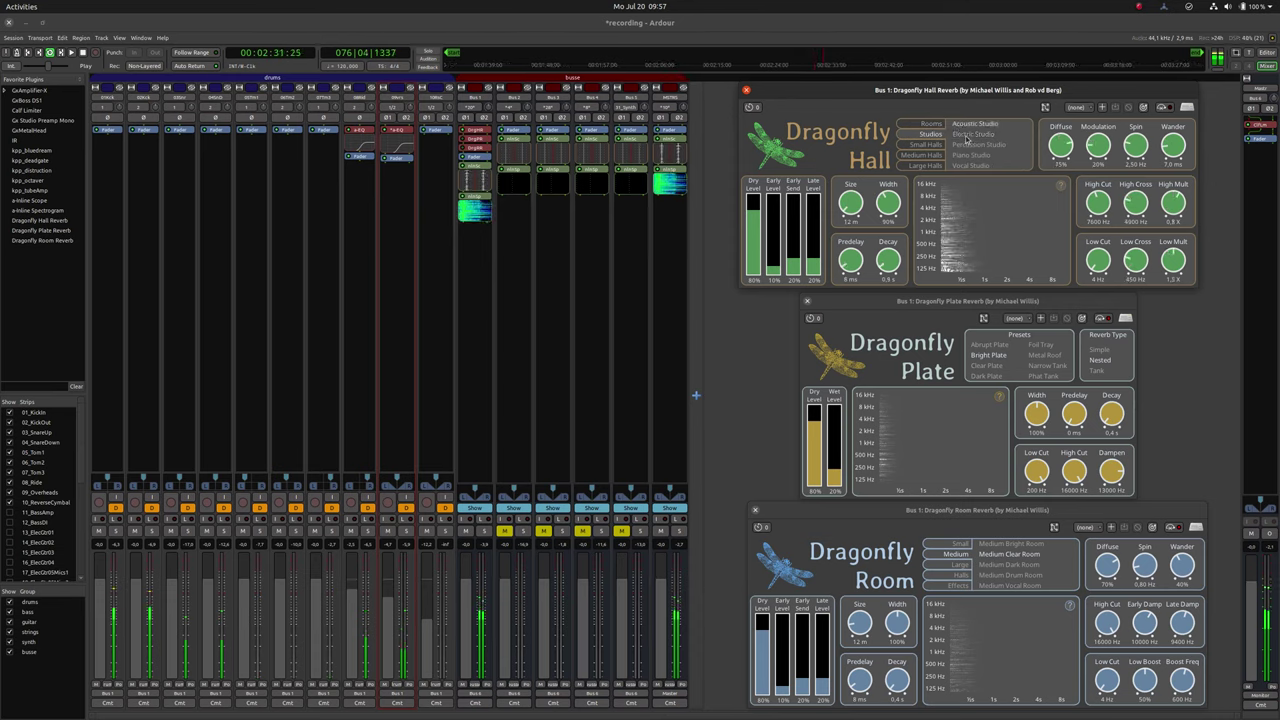
left_click(972, 134)
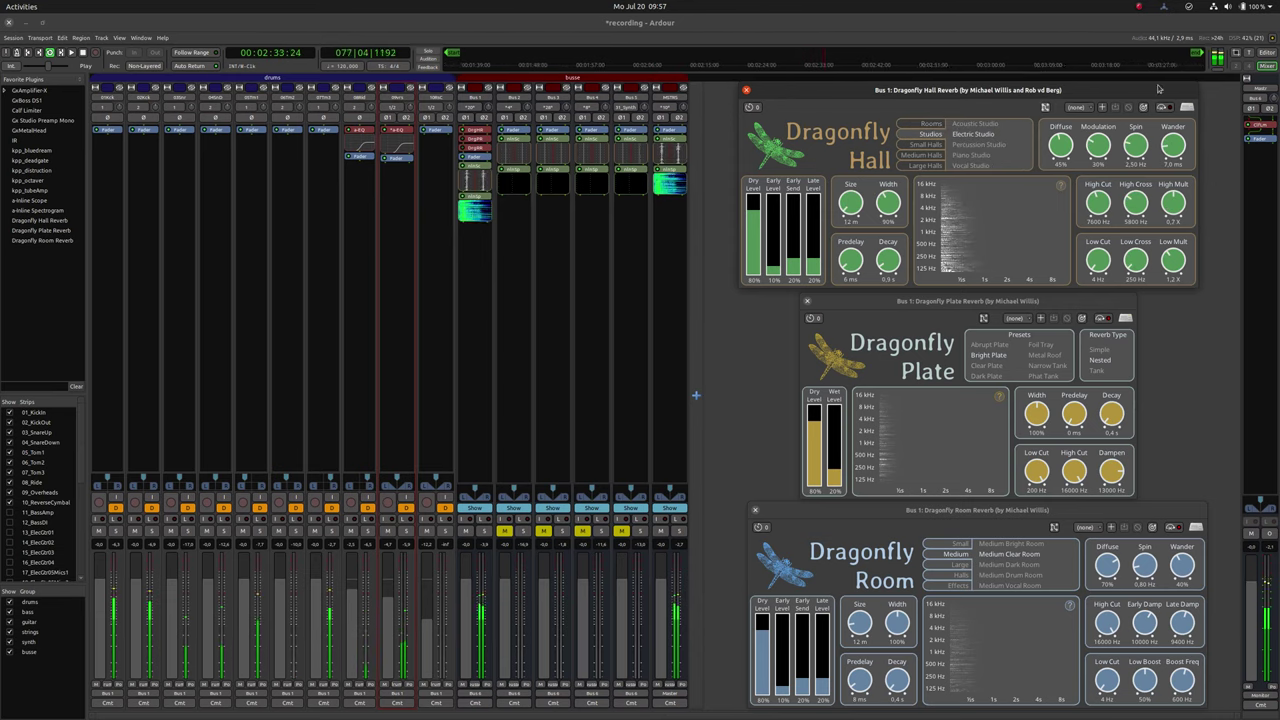
left_click(1272, 38)
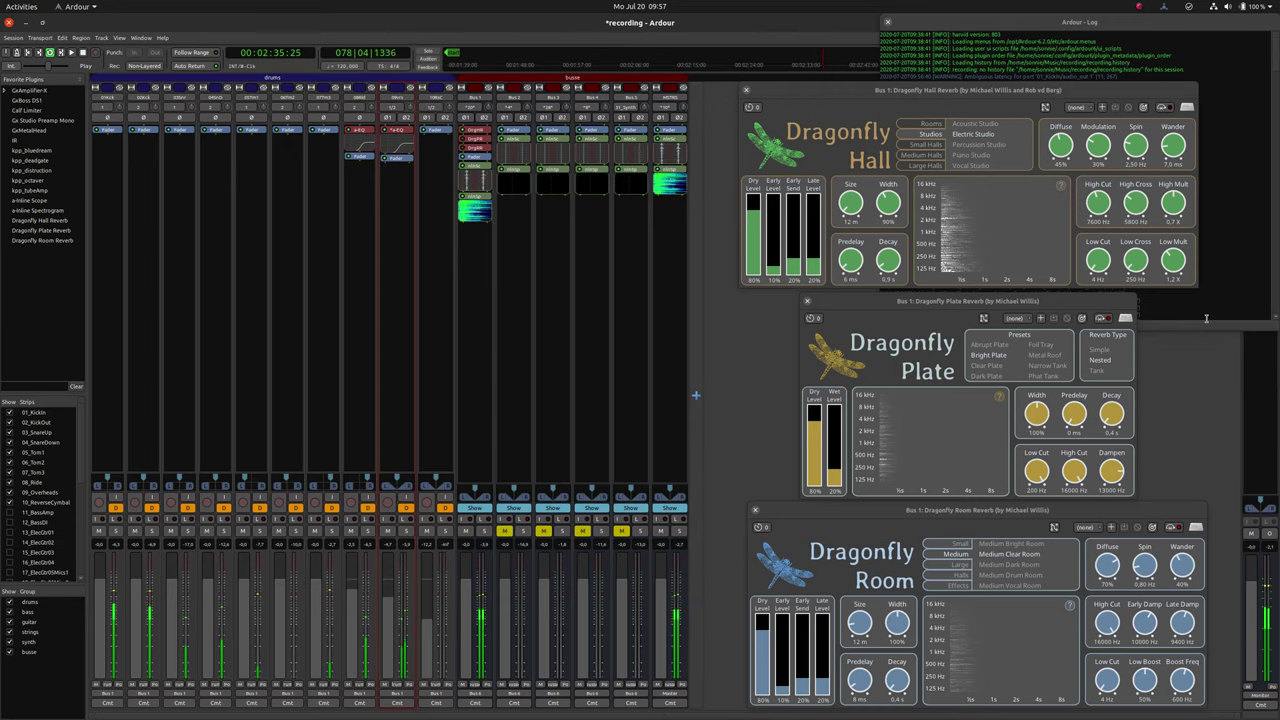
left_click_drag(1211, 100, 1211, 327)
left_click(1211, 331)
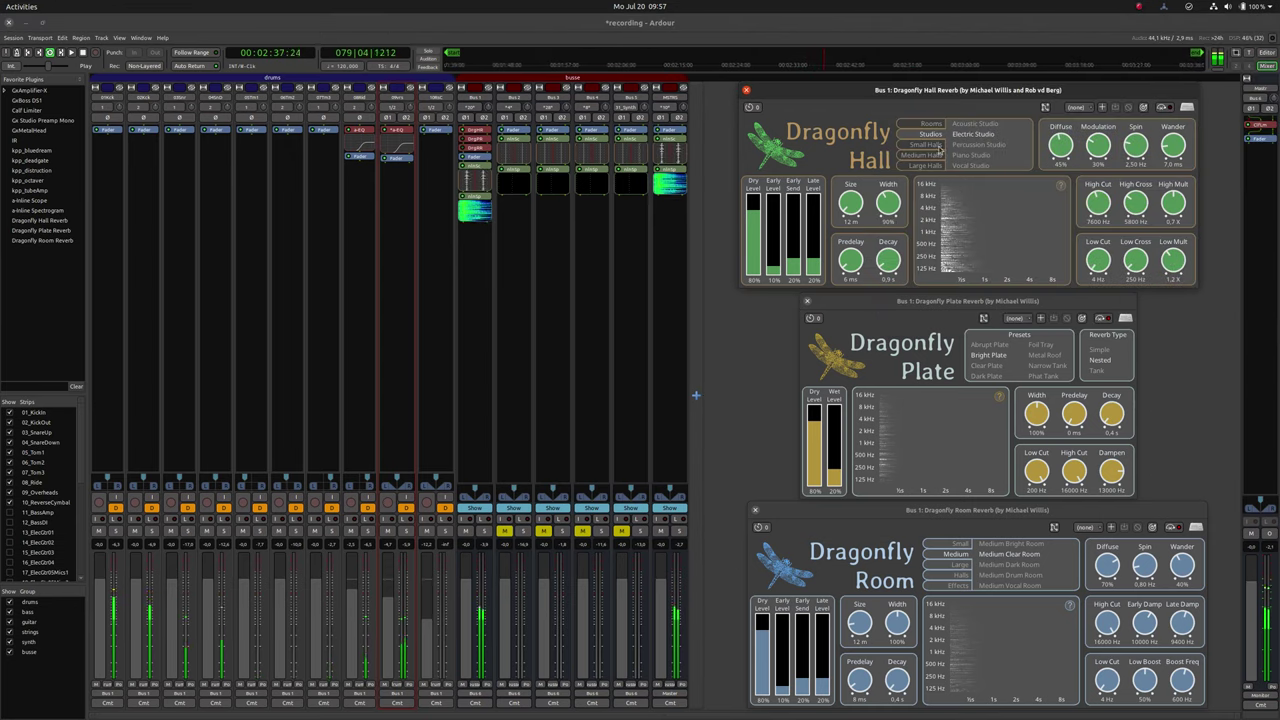
Audition the Hall reverb's Percussion Studio, Piano Studio and Vocal Studio presets
left_click(975, 145)
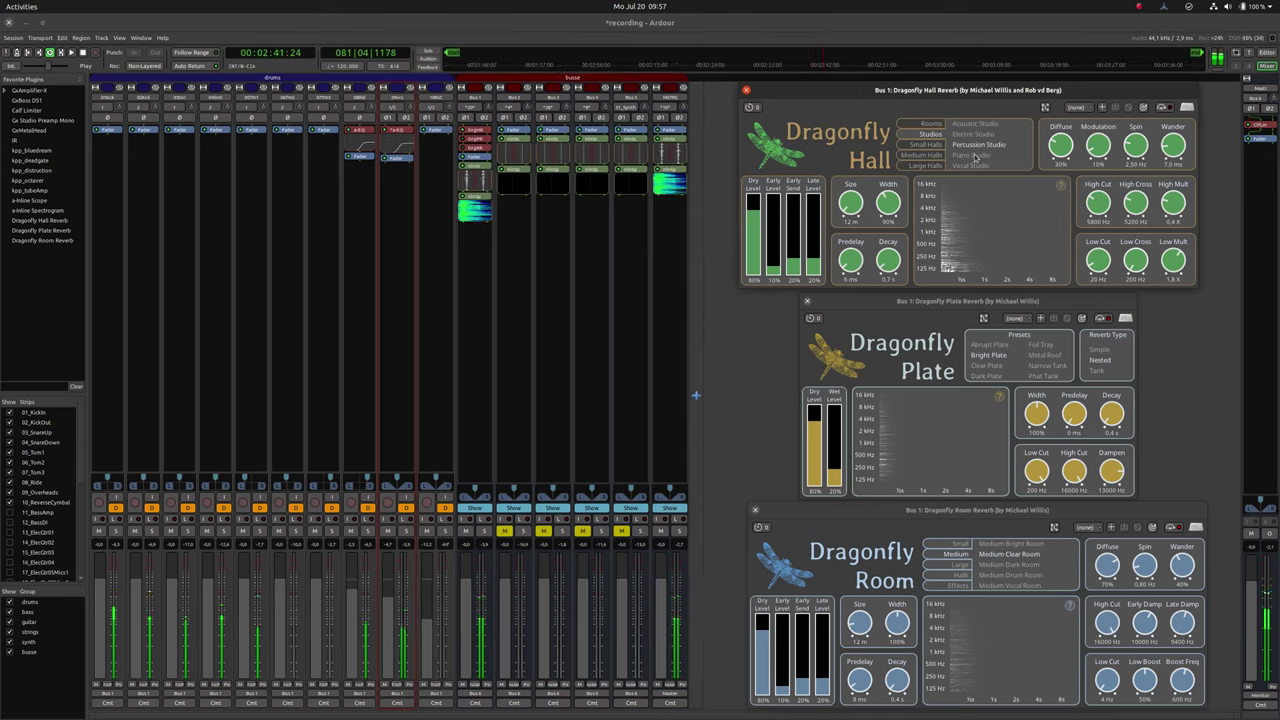
left_click(975, 156)
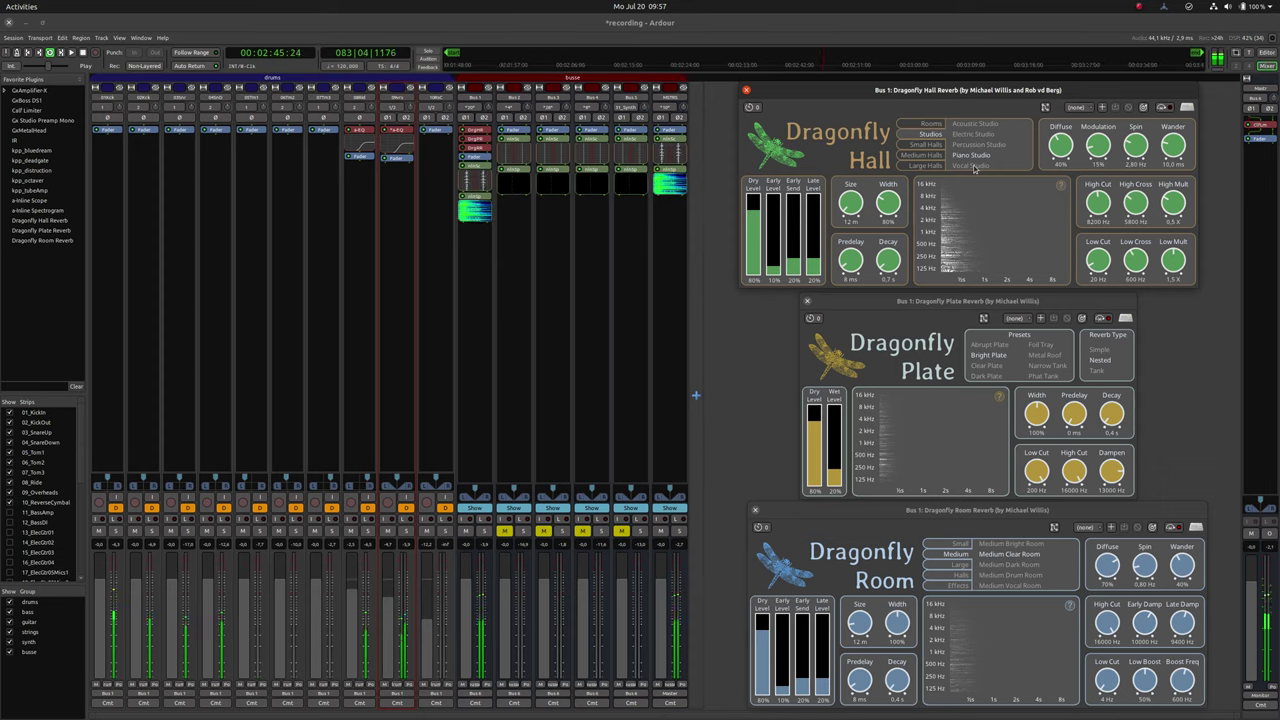
left_click(975, 166)
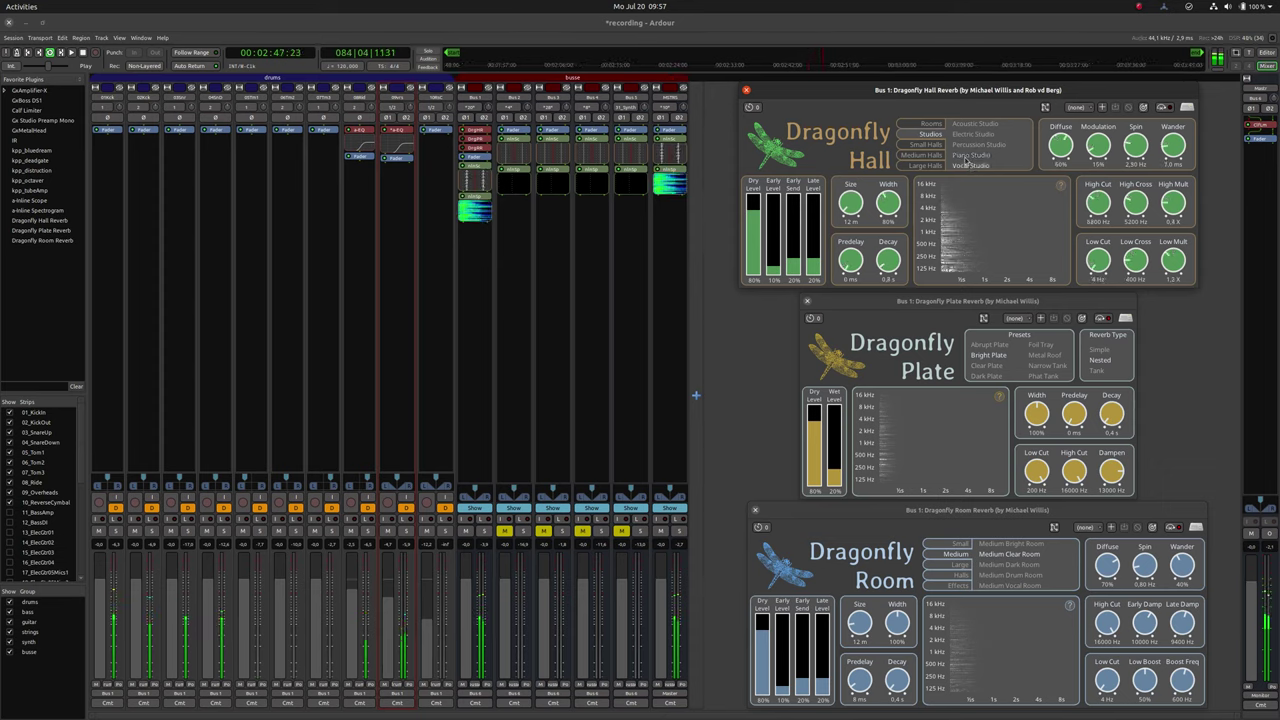
Audition the Hall reverb's Small Halls presets in turn: Clear, Bright, Dark, Percussion and Vocal
left_click(926, 145)
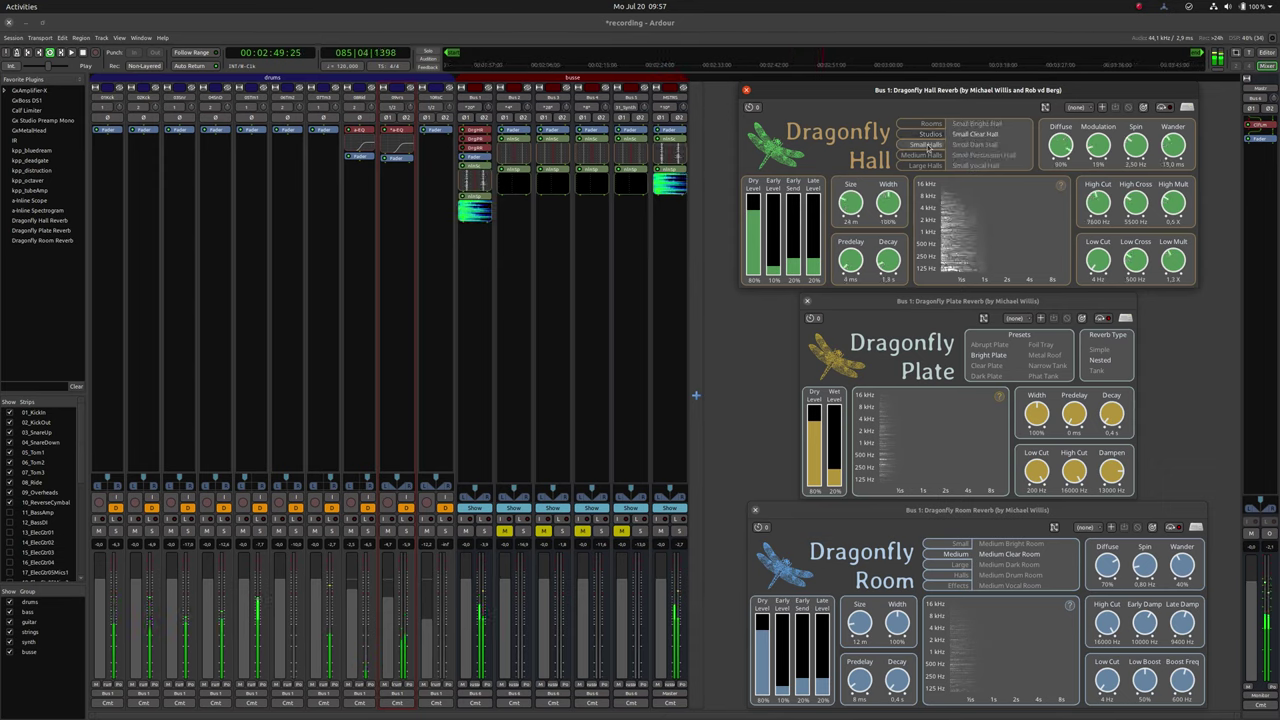
left_click(978, 132)
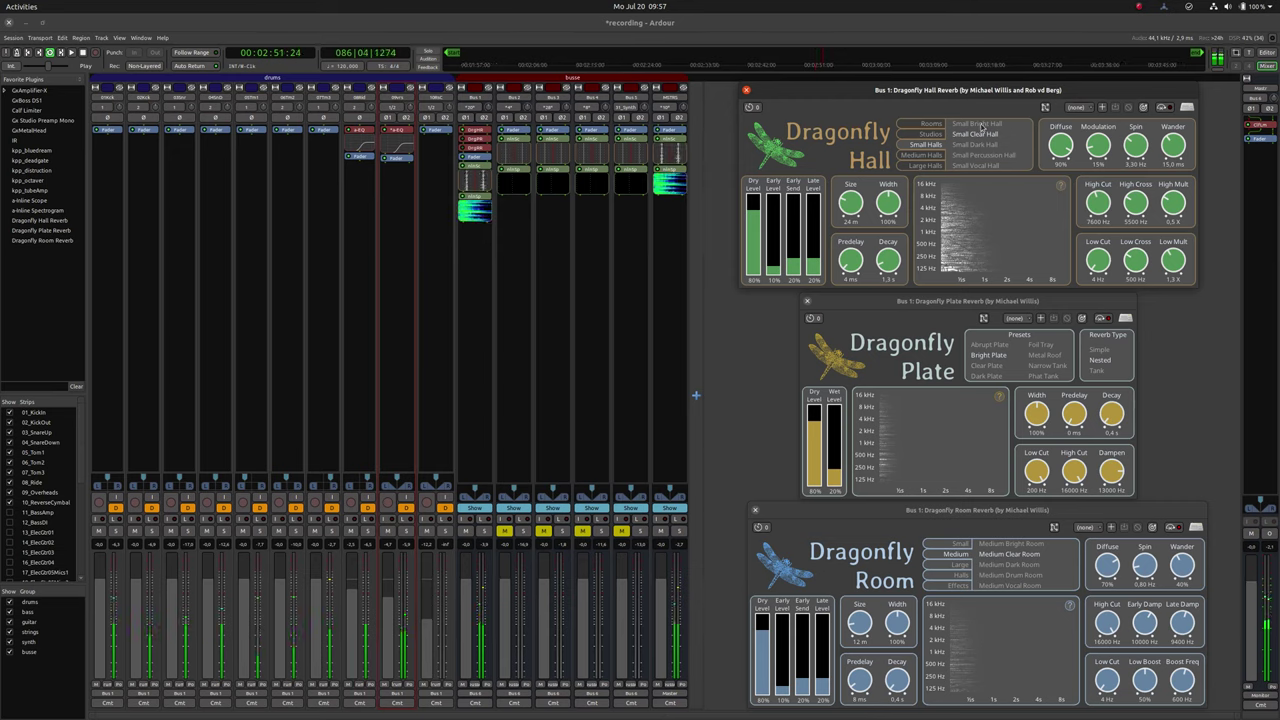
left_click(982, 124)
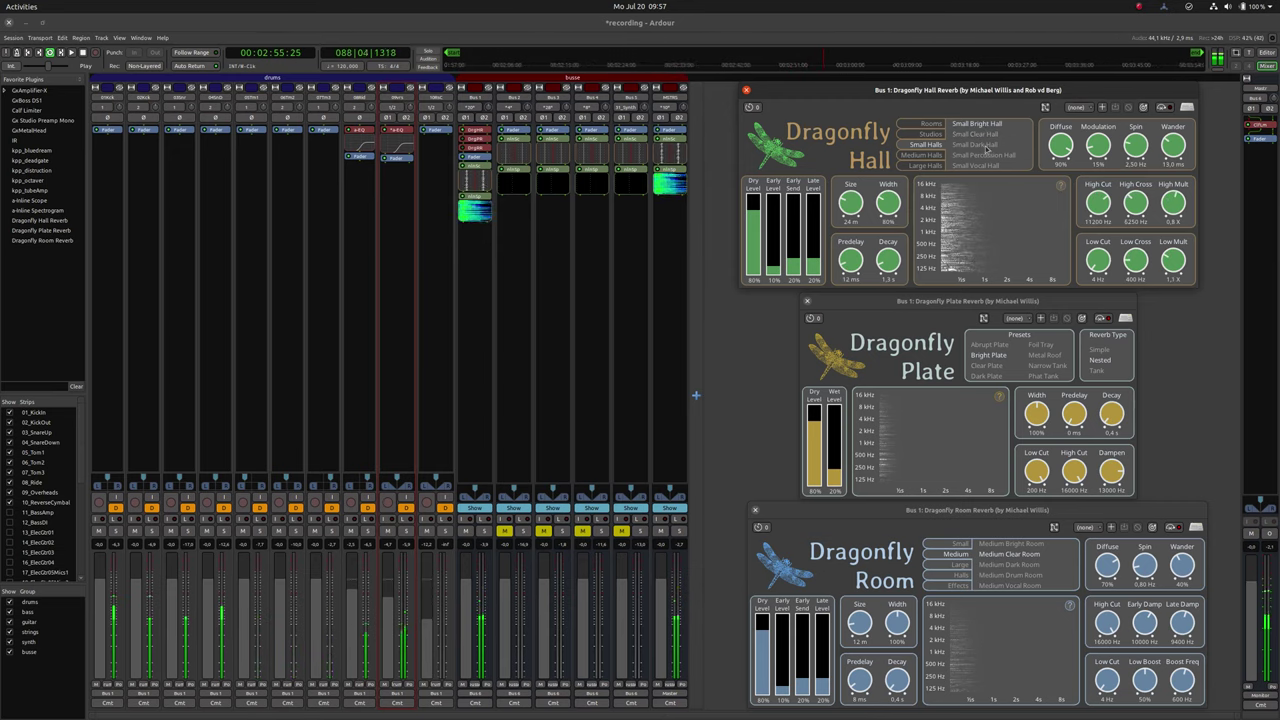
left_click(982, 146)
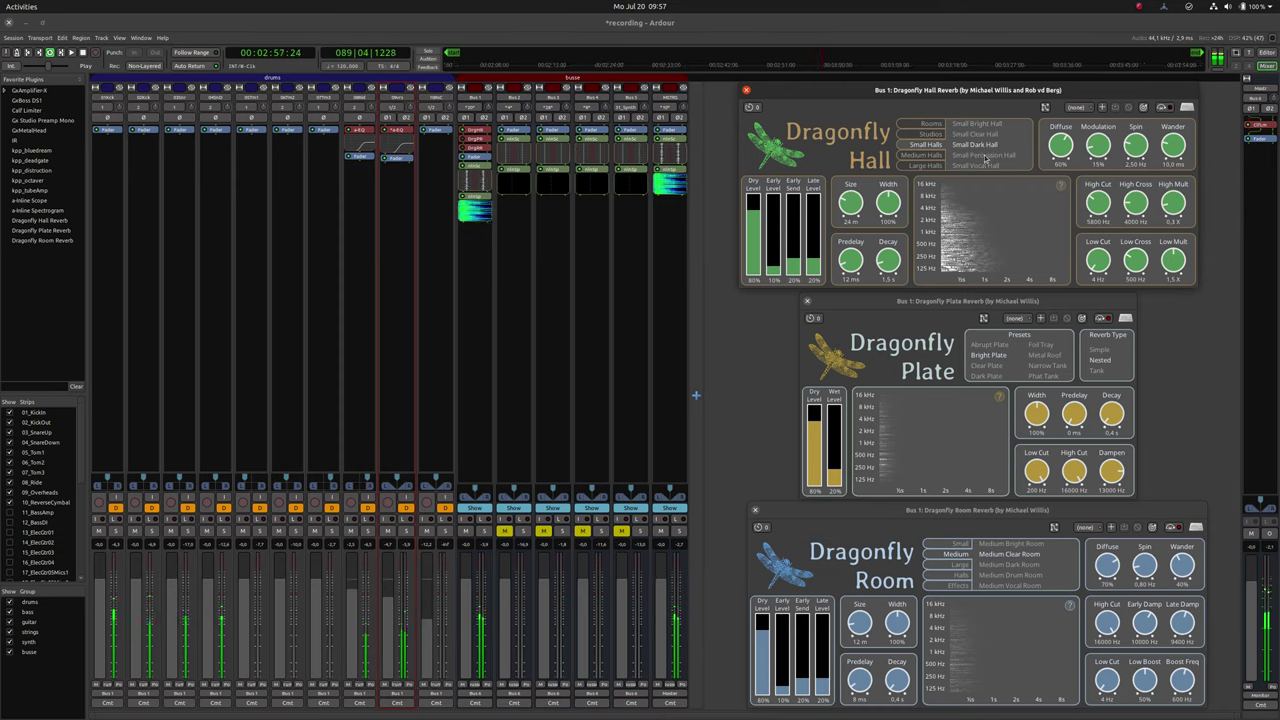
left_click(984, 155)
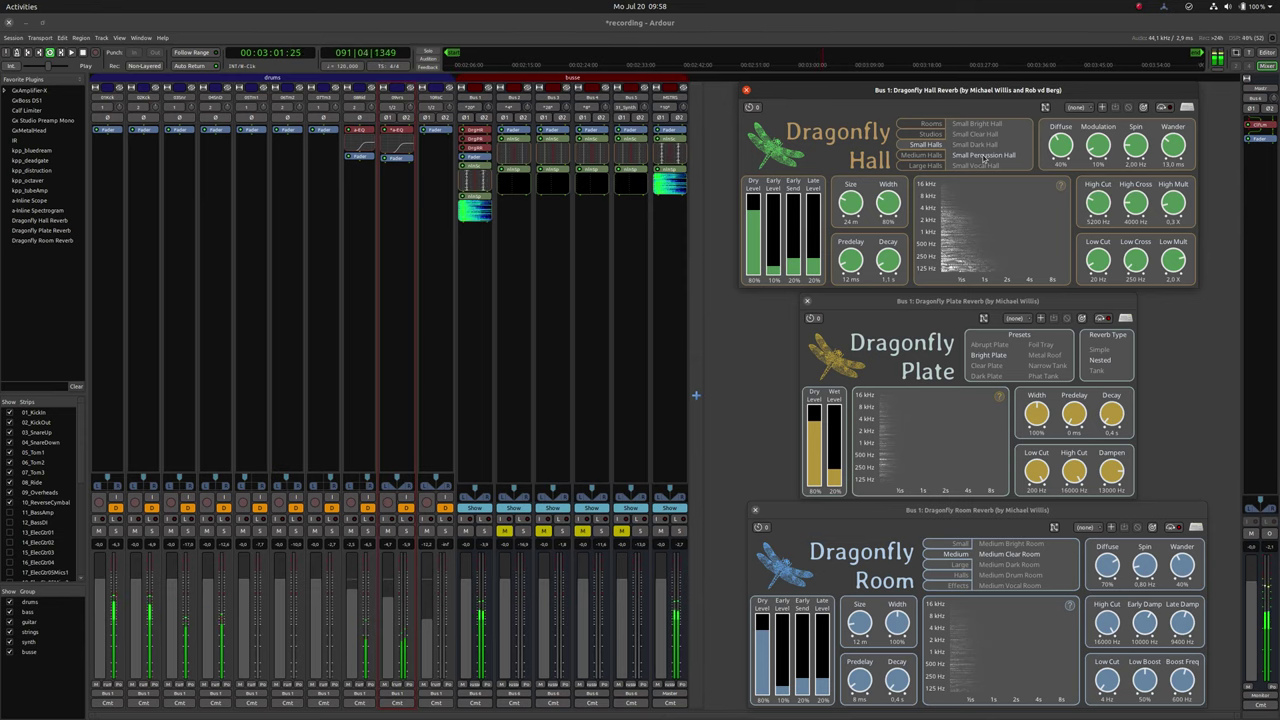
left_click(980, 165)
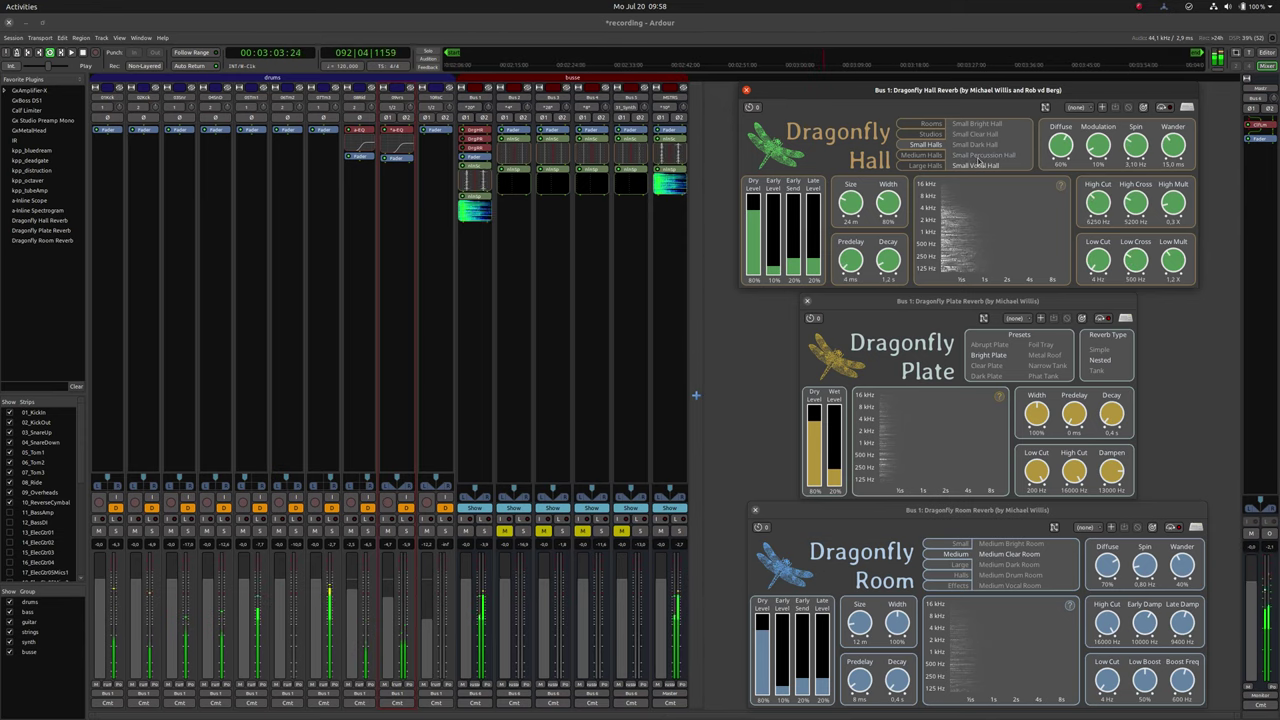
Audition the Hall reverb's Medium Halls presets in turn: Clear, Bright, Dark, Percussion and Vocal
left_click(935, 155)
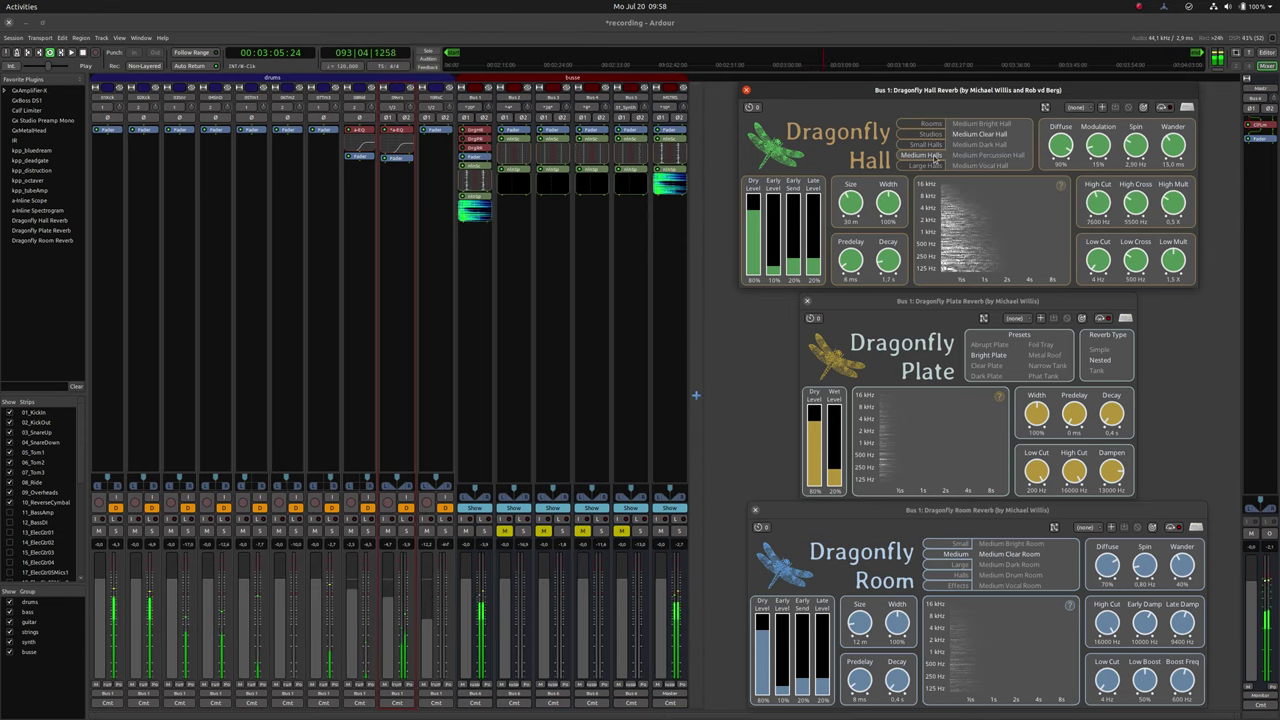
left_click(980, 124)
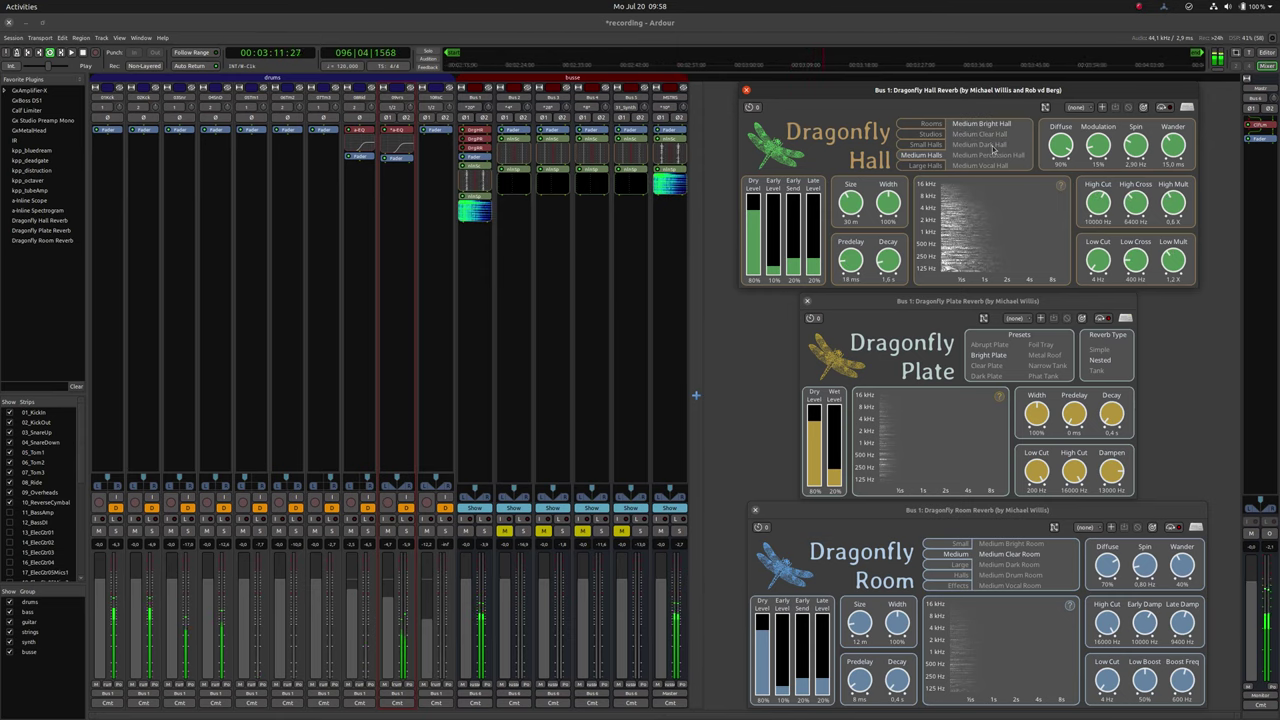
left_click(992, 146)
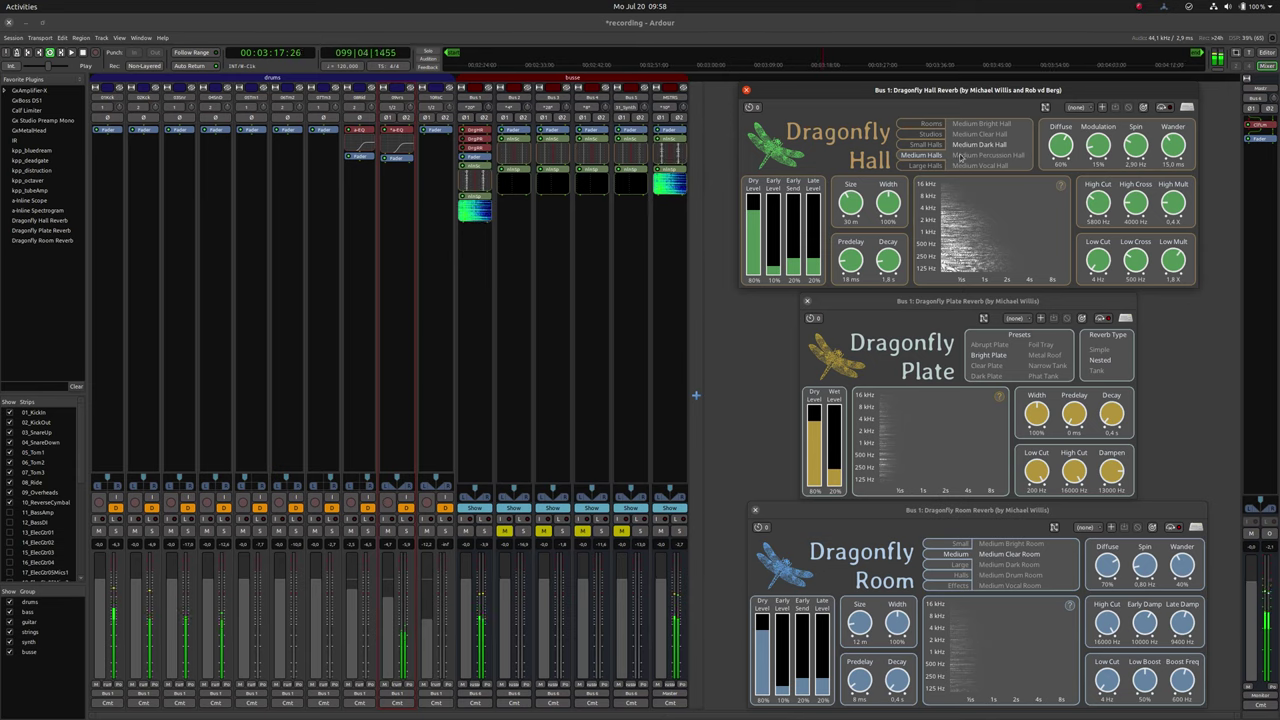
left_click(962, 156)
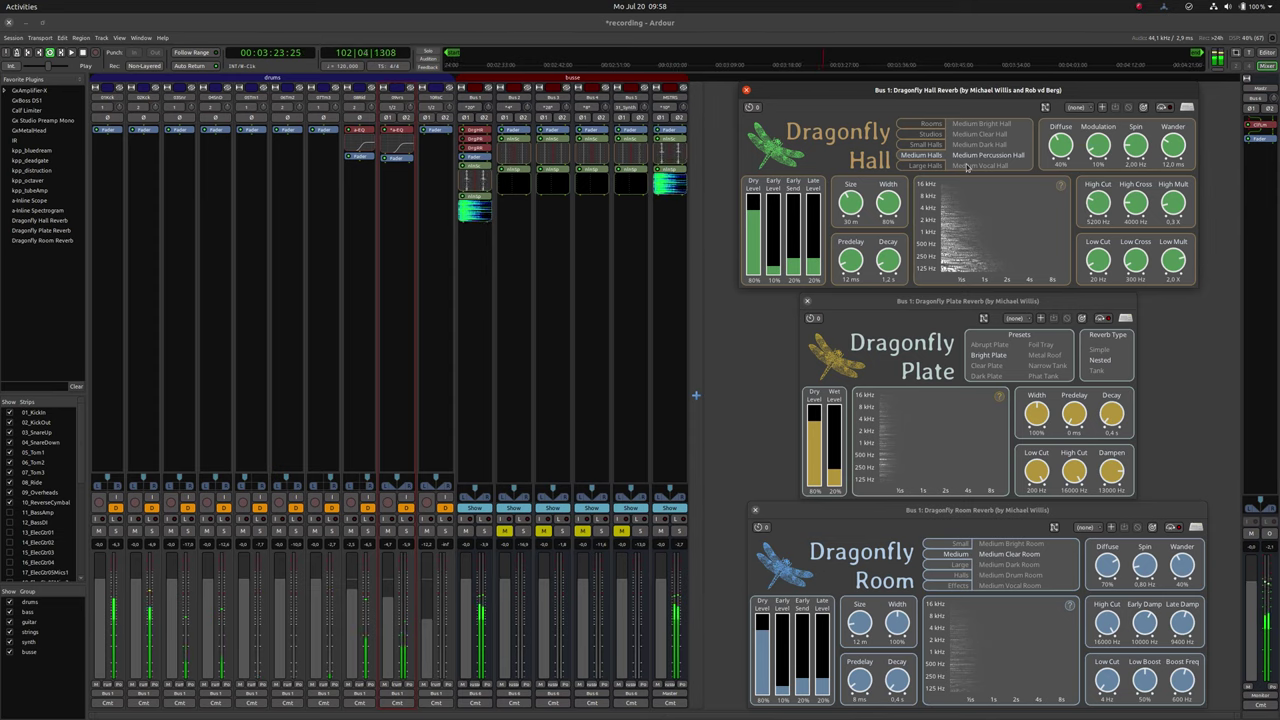
left_click(966, 165)
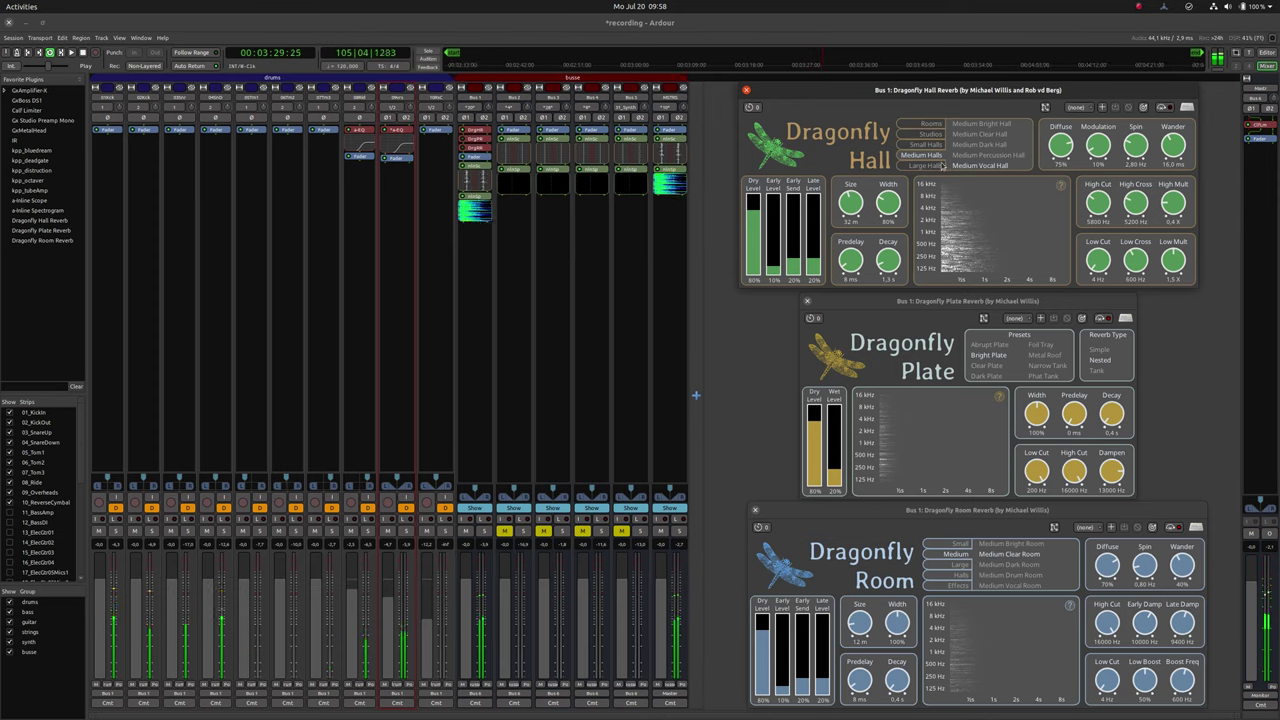
Audition the Large Clear, Bright, Dark and Vocal Hall presets, ending on Great Hall, and stop playback
left_click(938, 166)
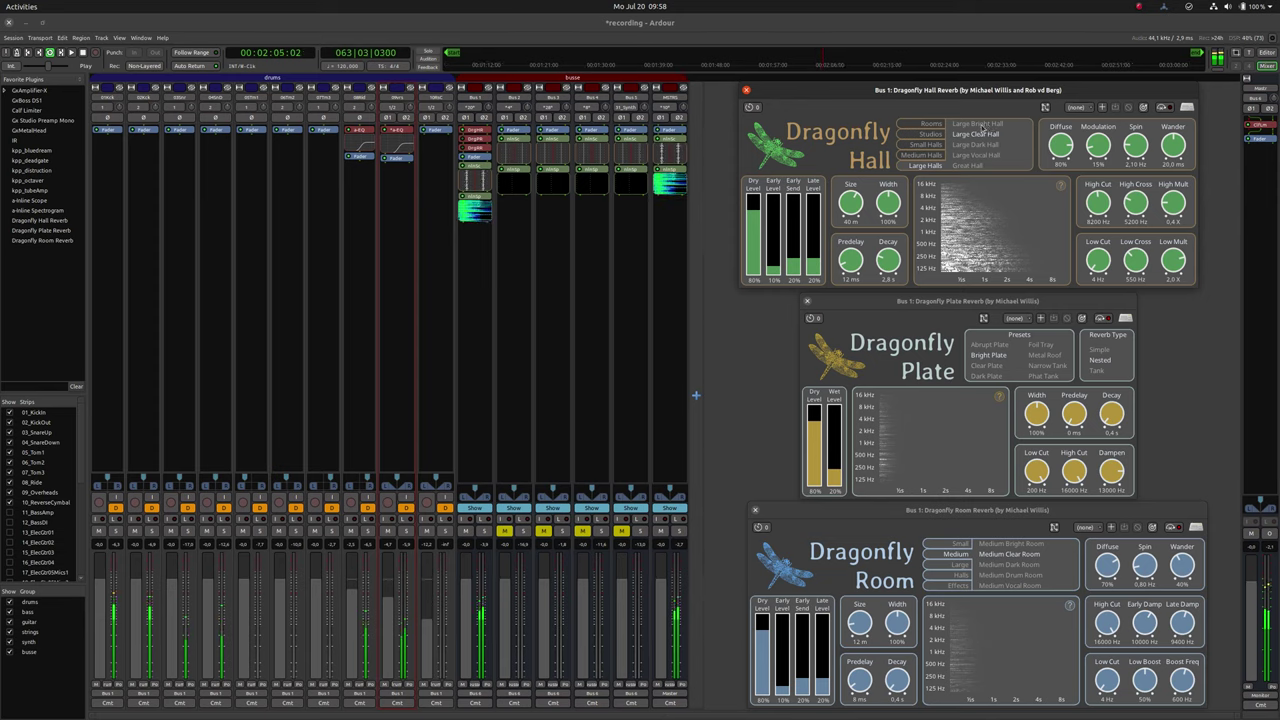
left_click(980, 126)
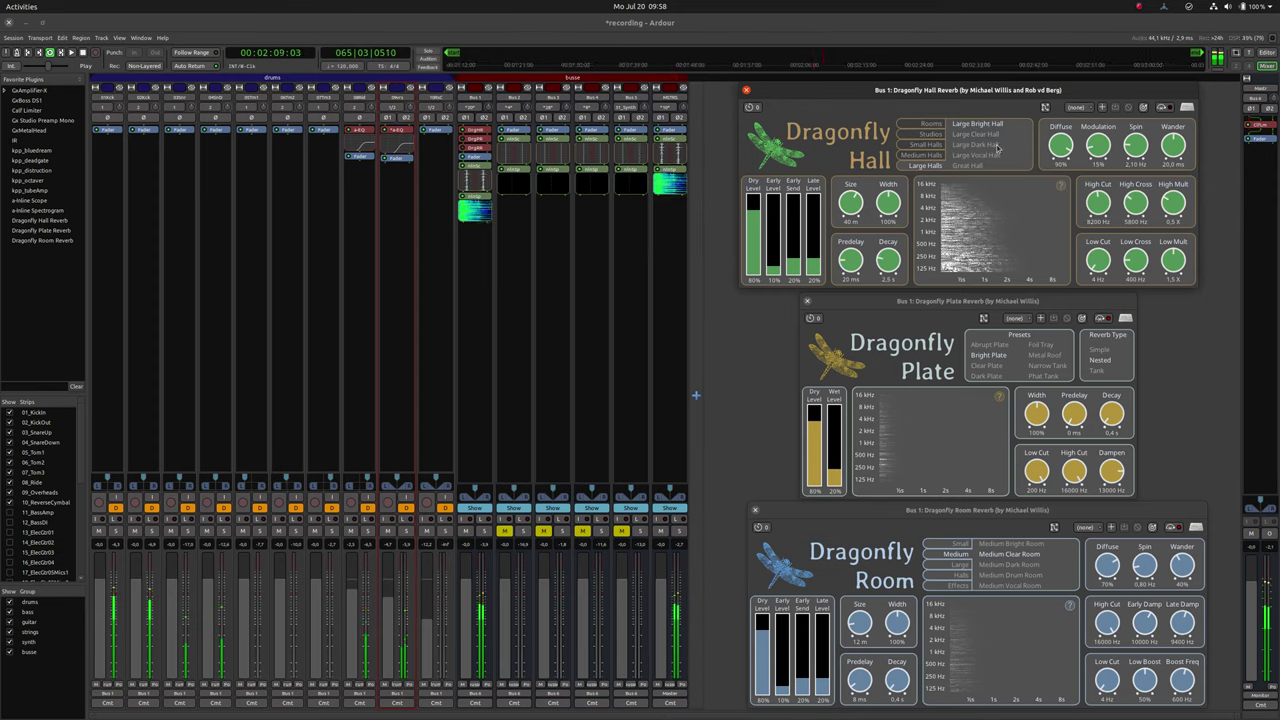
left_click(988, 145)
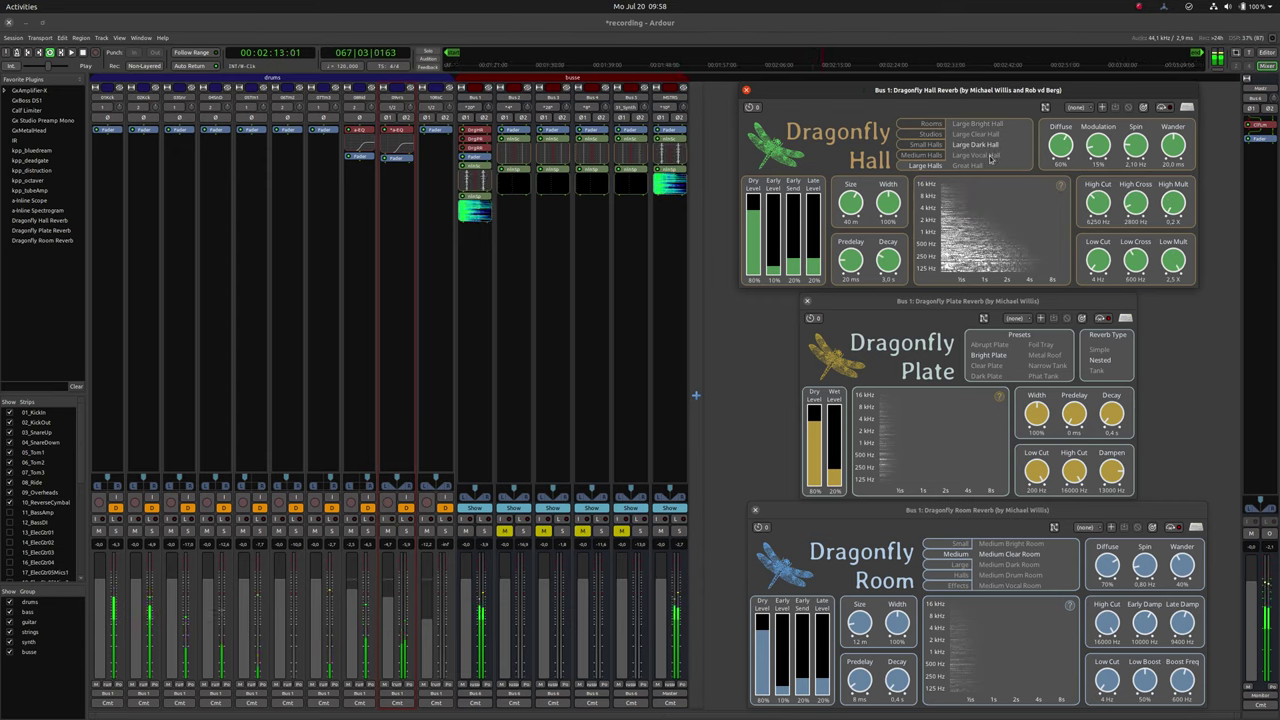
left_click(990, 156)
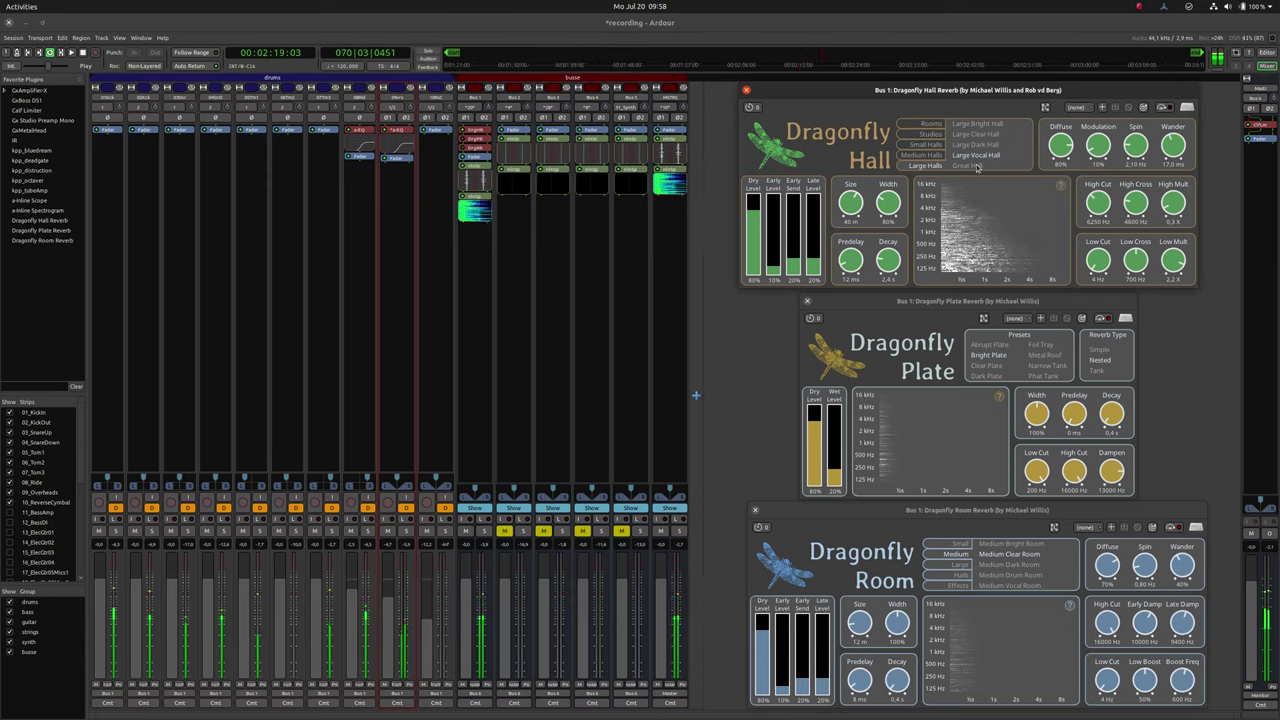
left_click(976, 166)
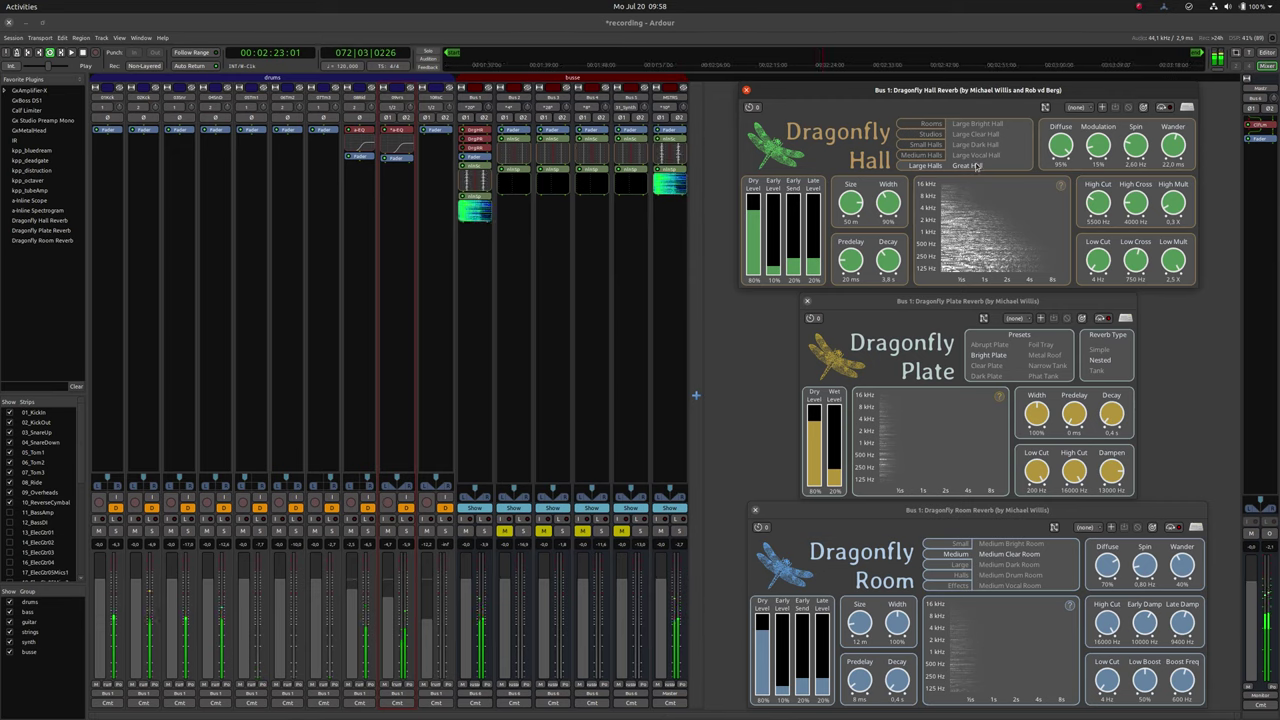
key("space")
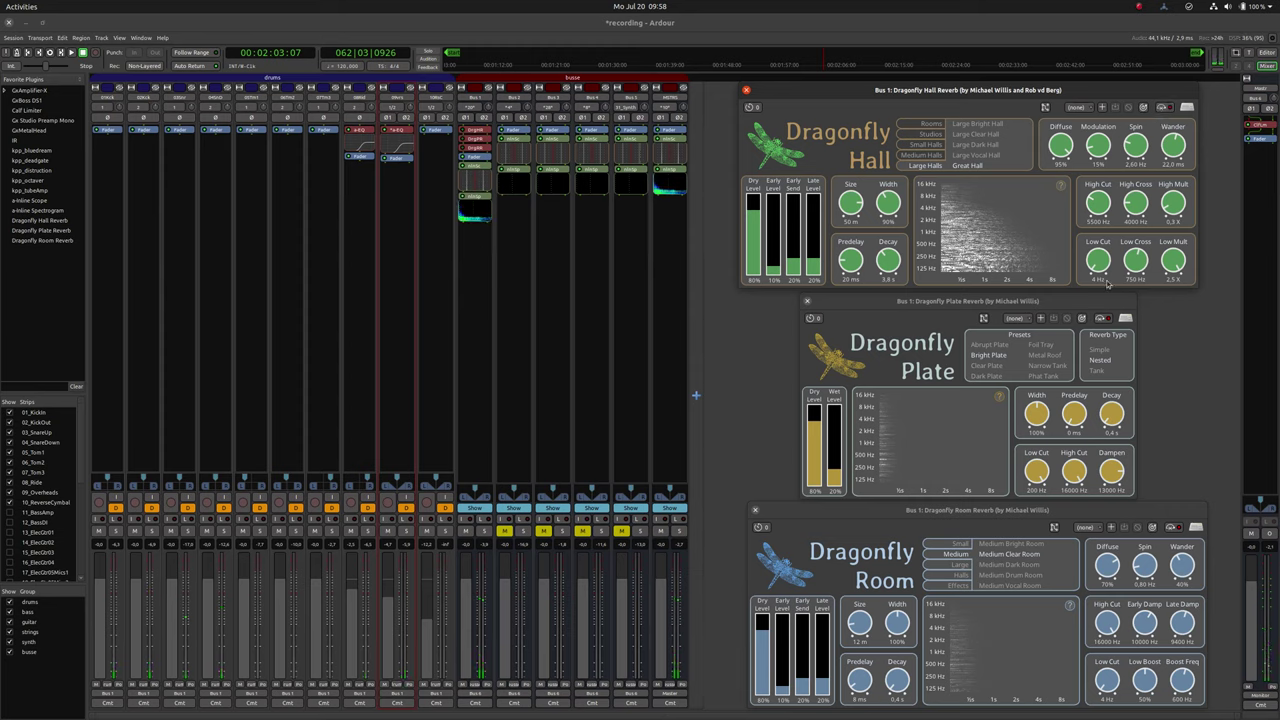
Switch to the Plate reverb on Bus 1, choose its Abrupt Plate preset and start playback
left_click(1104, 319)
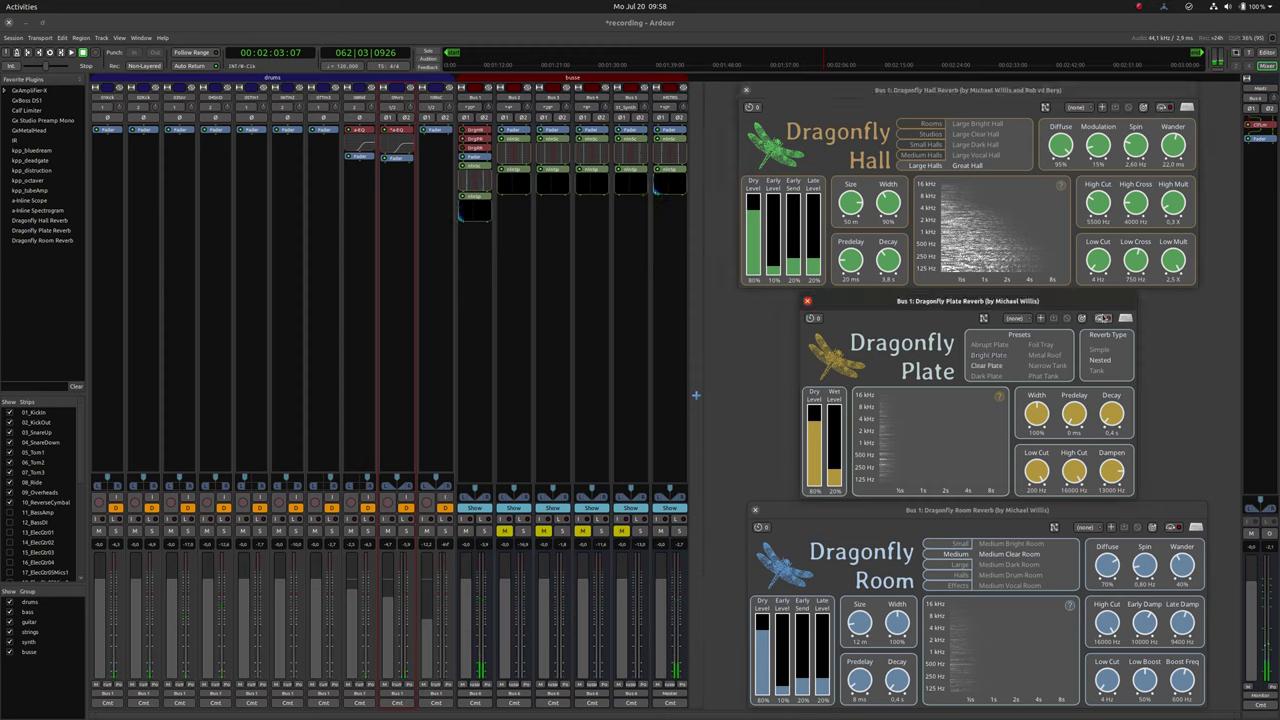
left_click(1004, 345)
key("space")
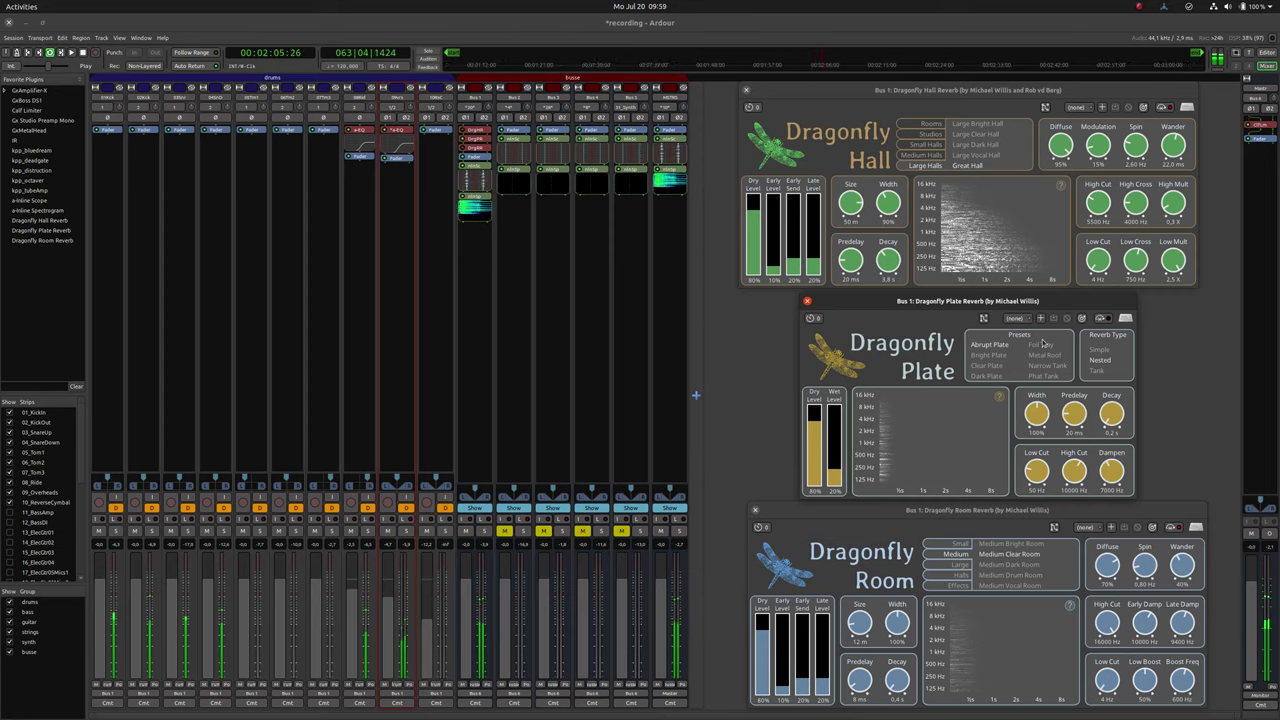
Audition the Plate reverb's Foil Tray preset and compare it with the Tank and Nested reverb types
left_click(1041, 346)
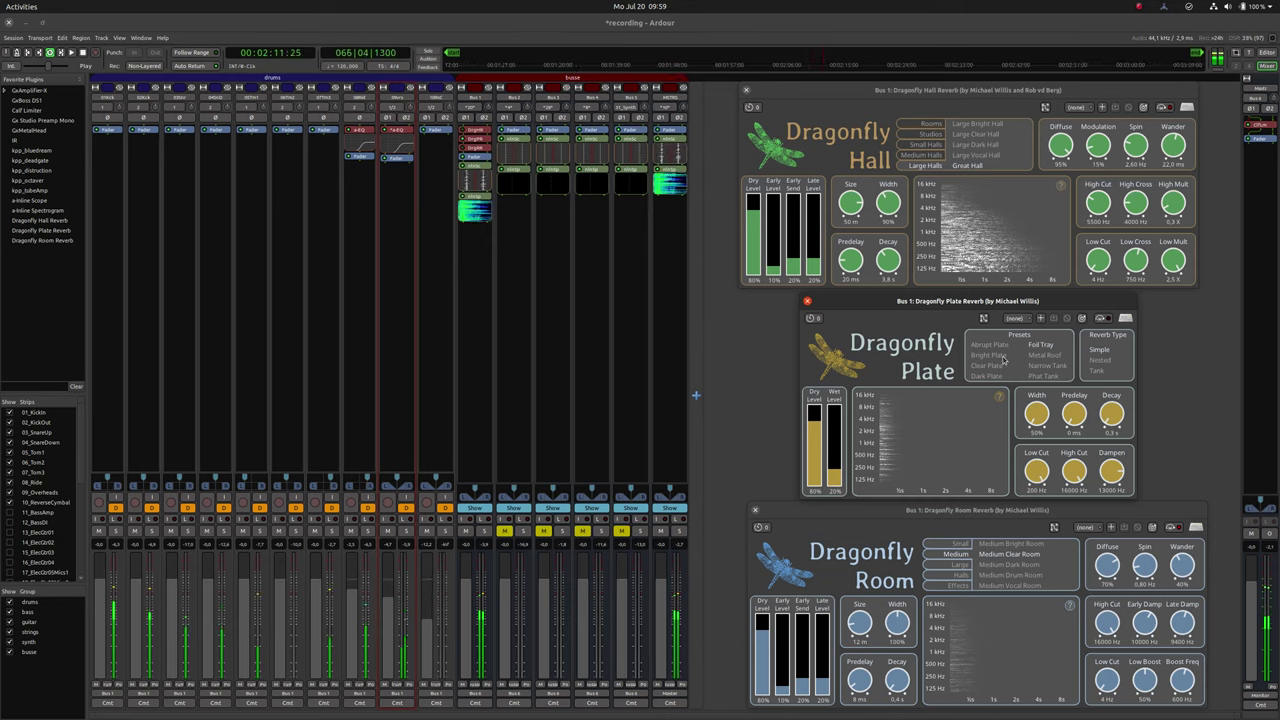
left_click(1096, 370)
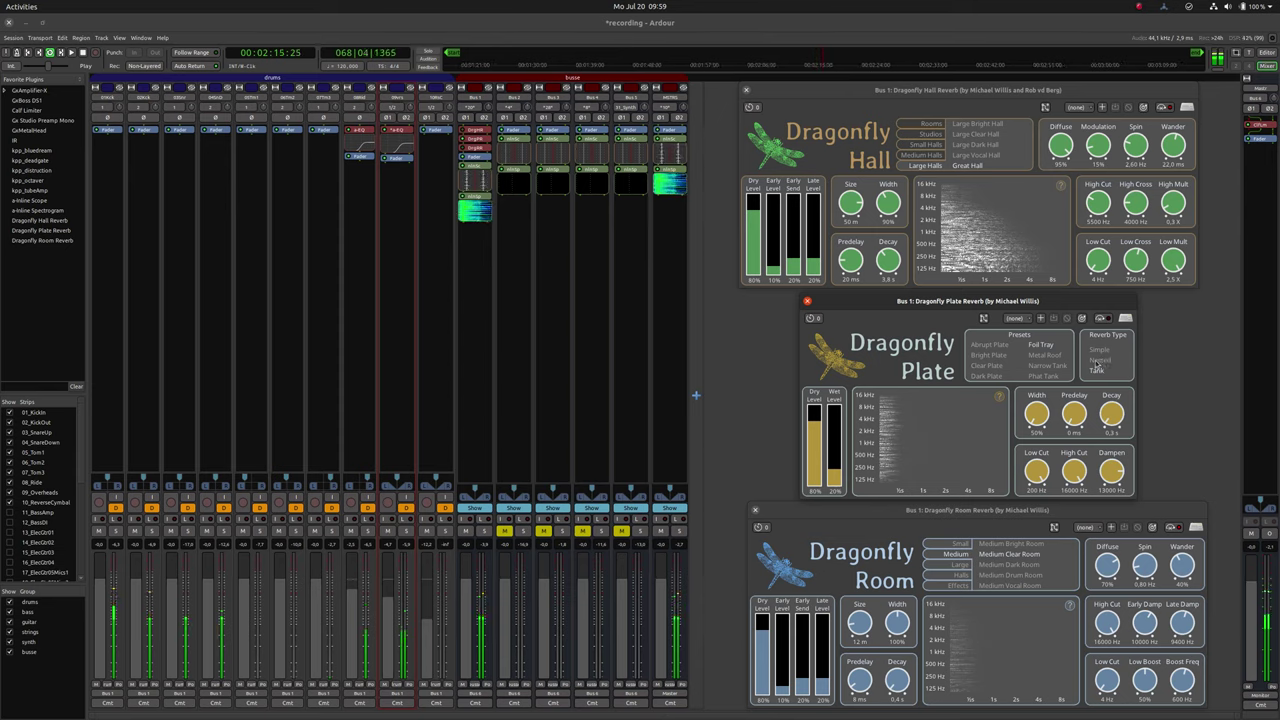
left_click(1097, 361)
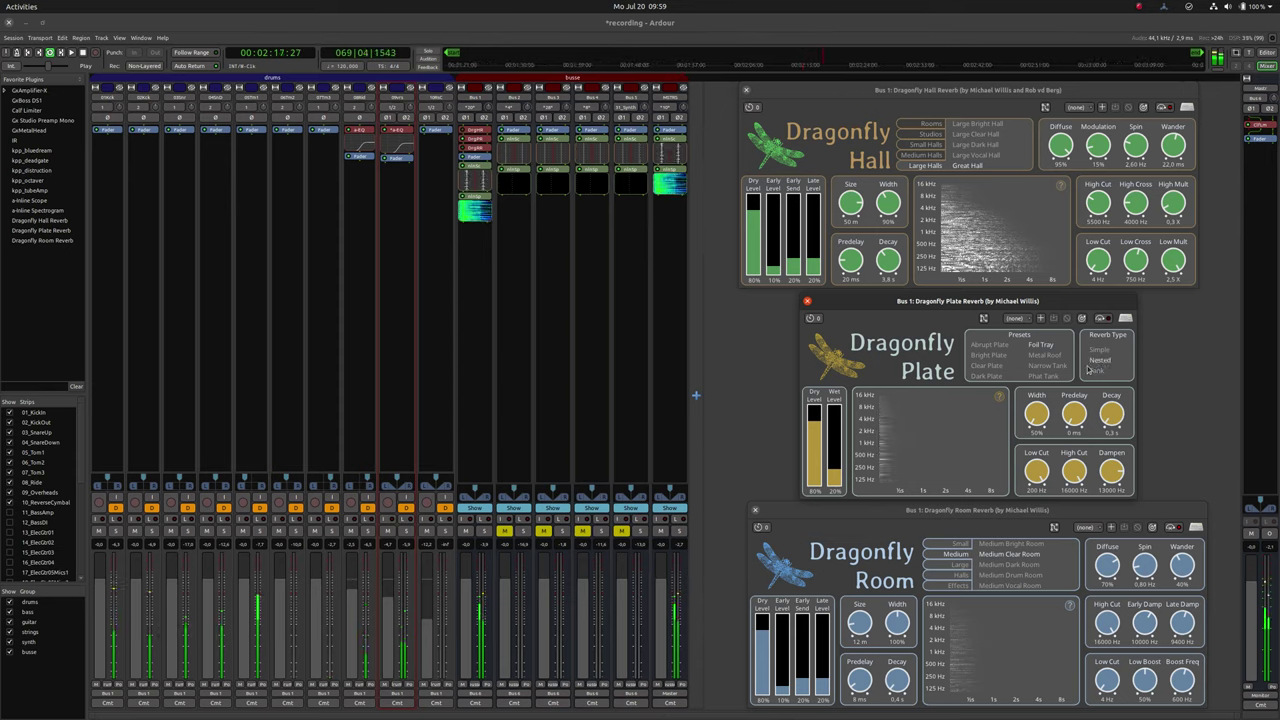
Audition the Plate reverb's Bright Plate preset, followed by Metal Roof
left_click(988, 355)
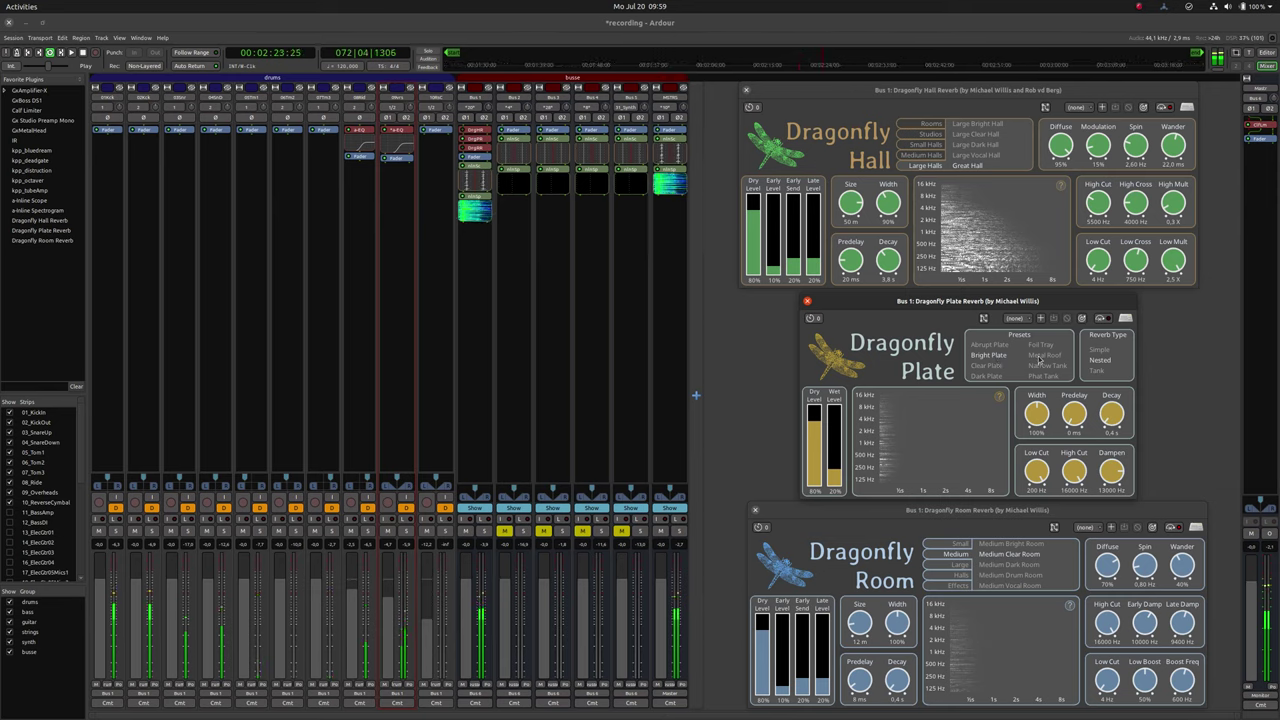
left_click(1038, 358)
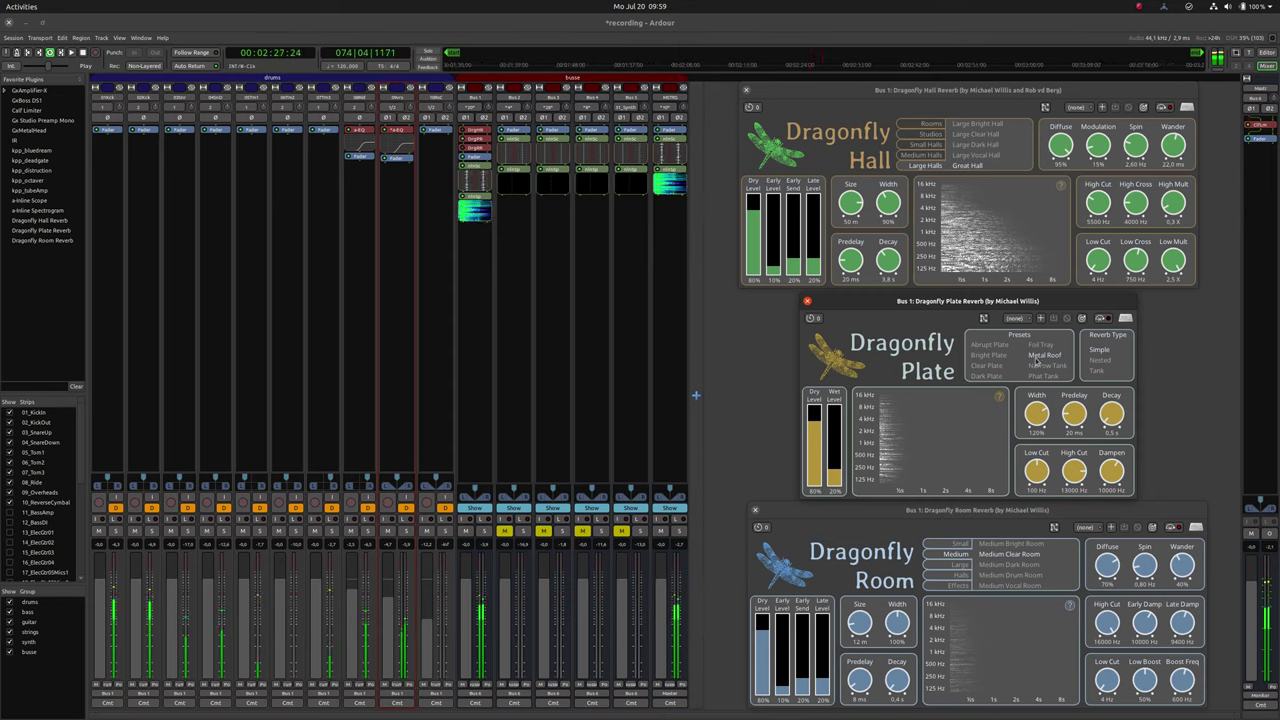
Audition the Plate reverb's Clear Plate, Narrow Tank and Dark Plate presets, ending on Phat Tank
left_click(996, 368)
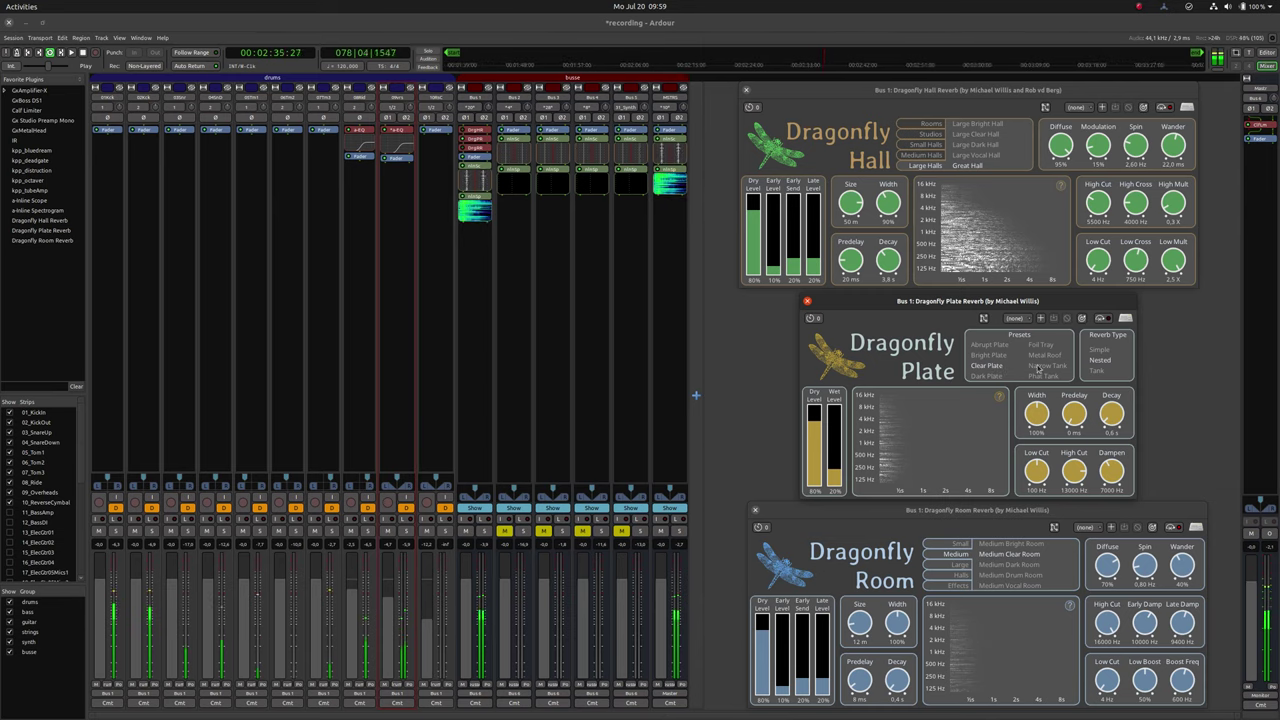
left_click(1040, 365)
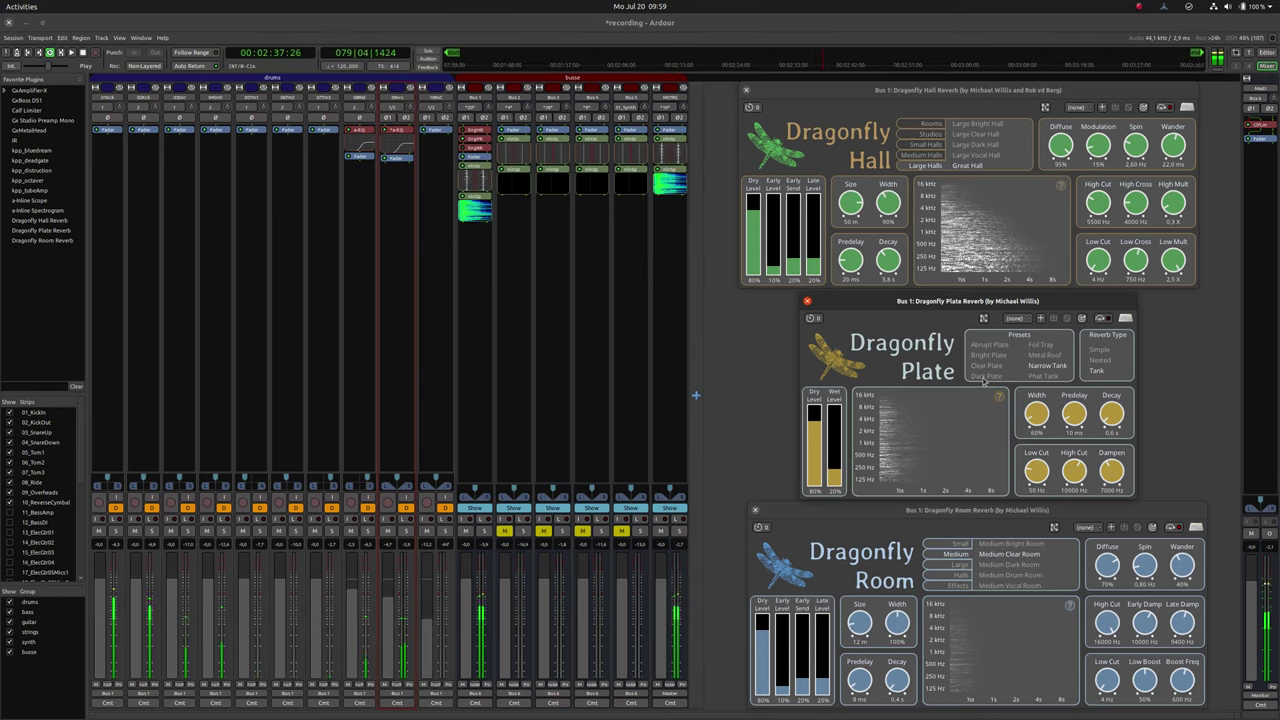
left_click(987, 376)
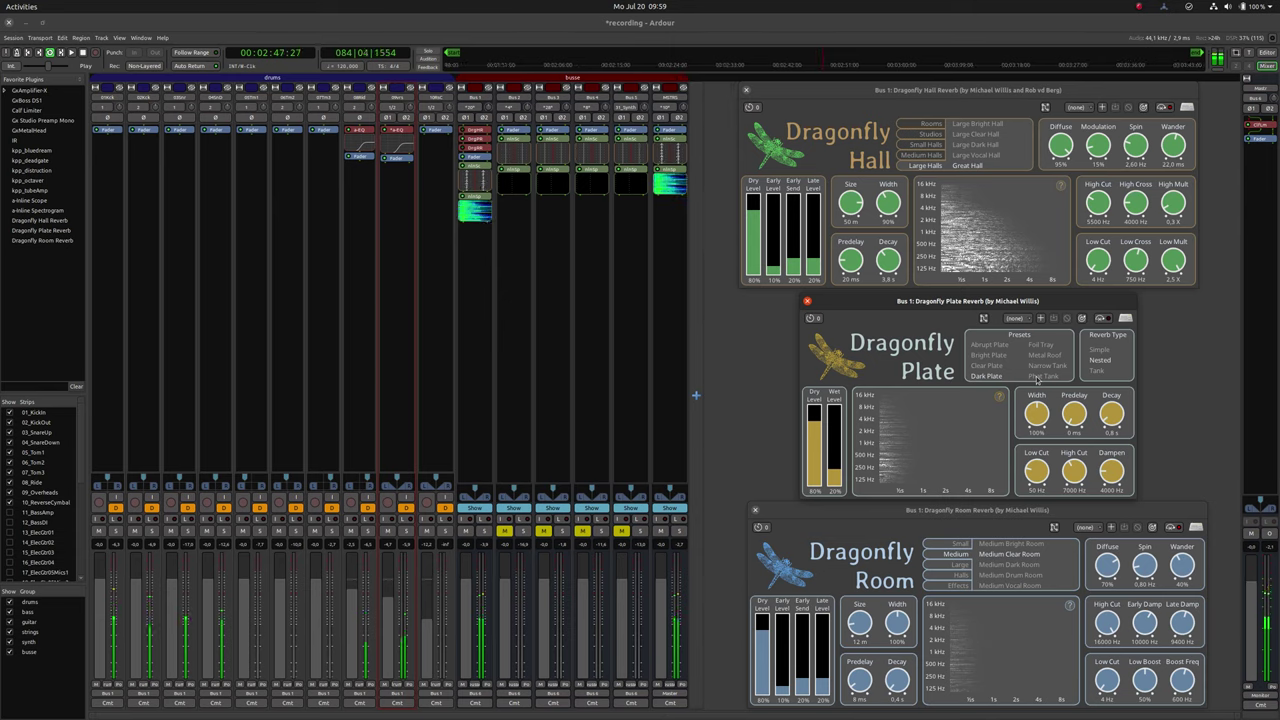
left_click(1036, 377)
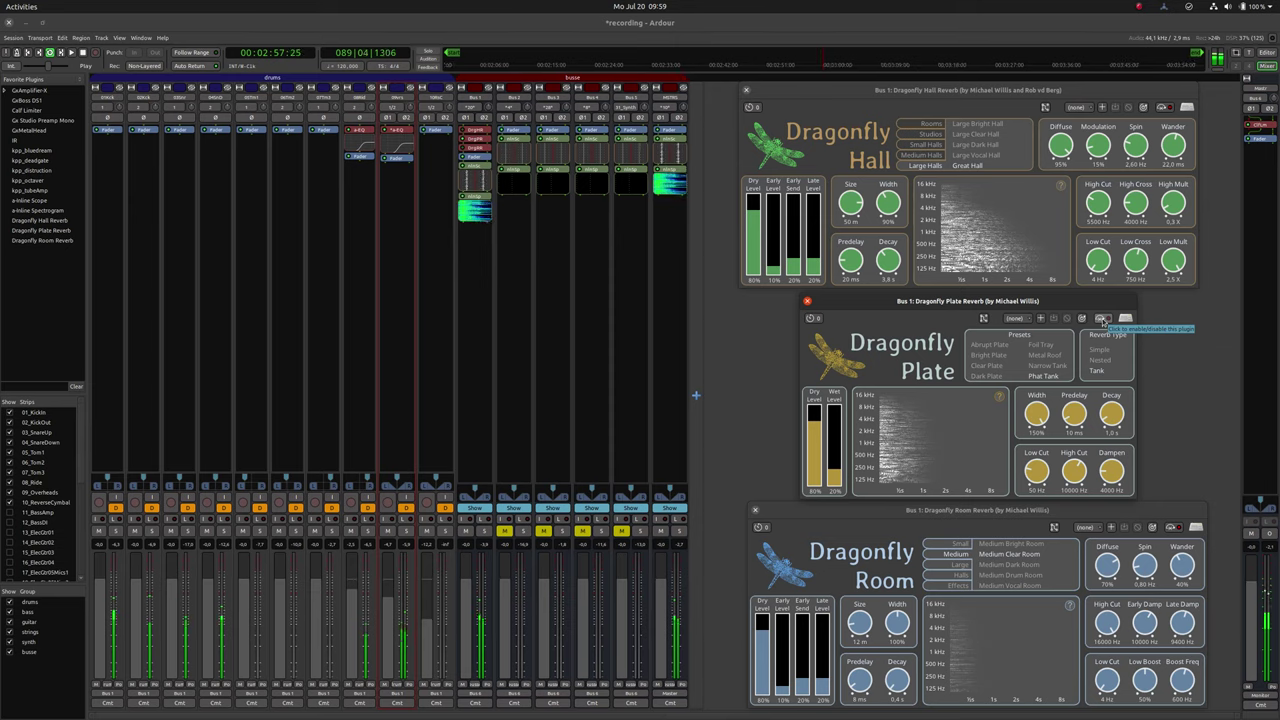
Switch to the Room reverb and audition its Small Clear Room, Small Dark Room and Small Drum Room presets
left_click(955, 549)
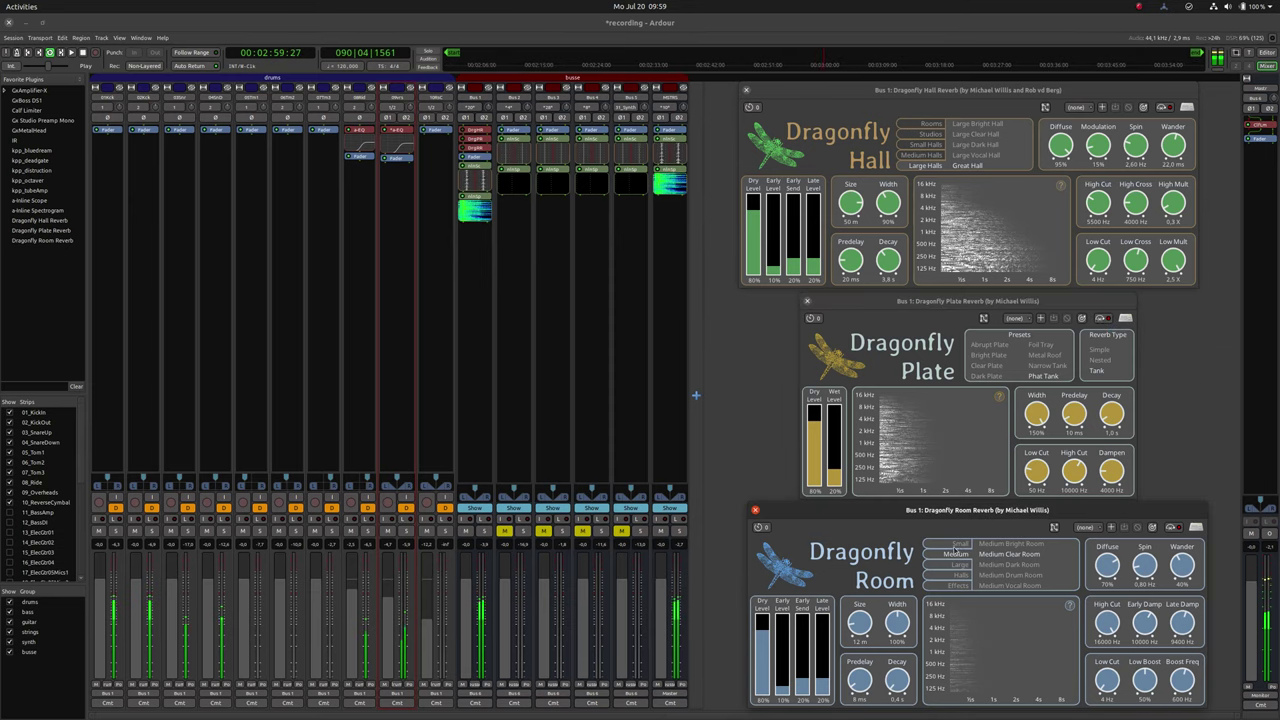
left_click(960, 543)
left_click(1006, 543)
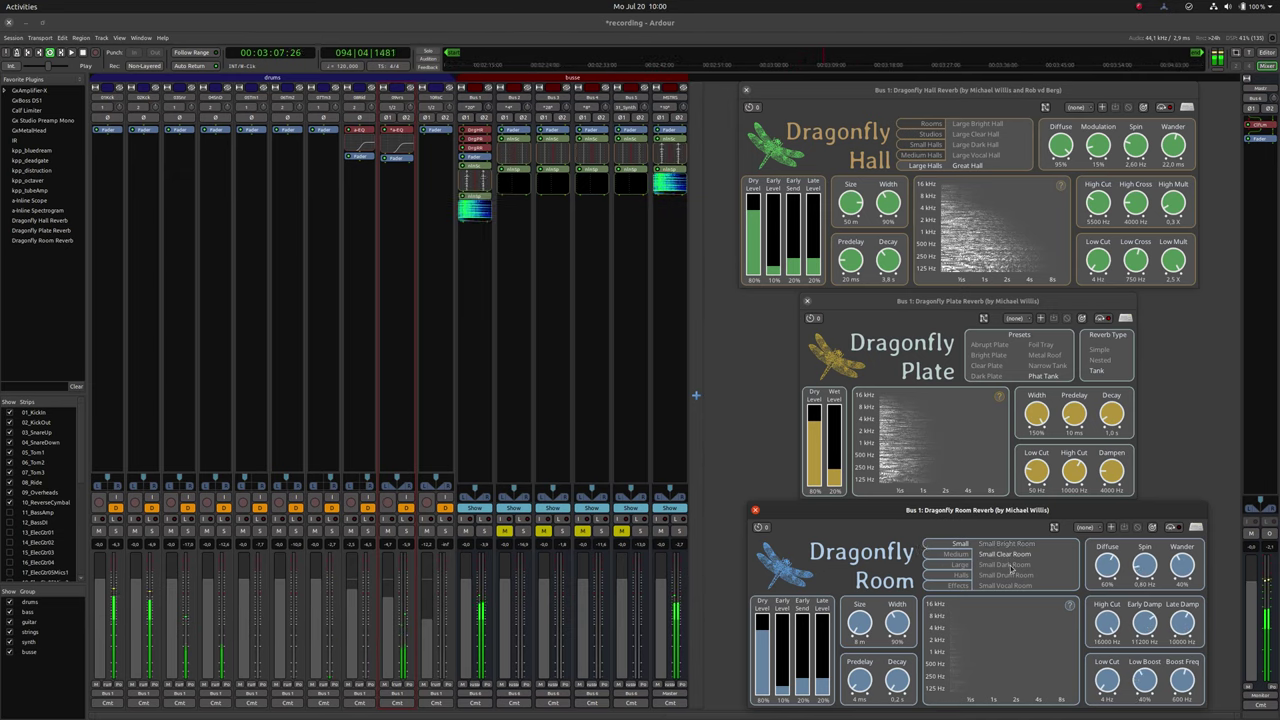
left_click(1008, 566)
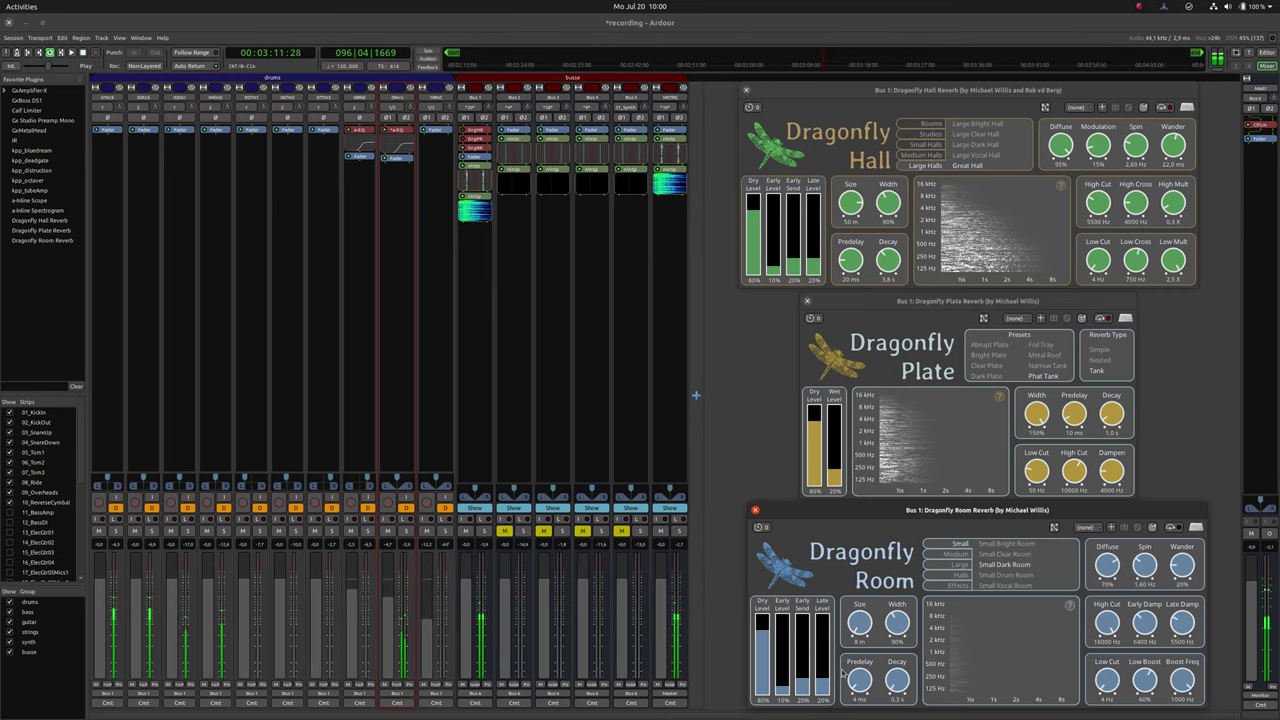
left_click(1008, 576)
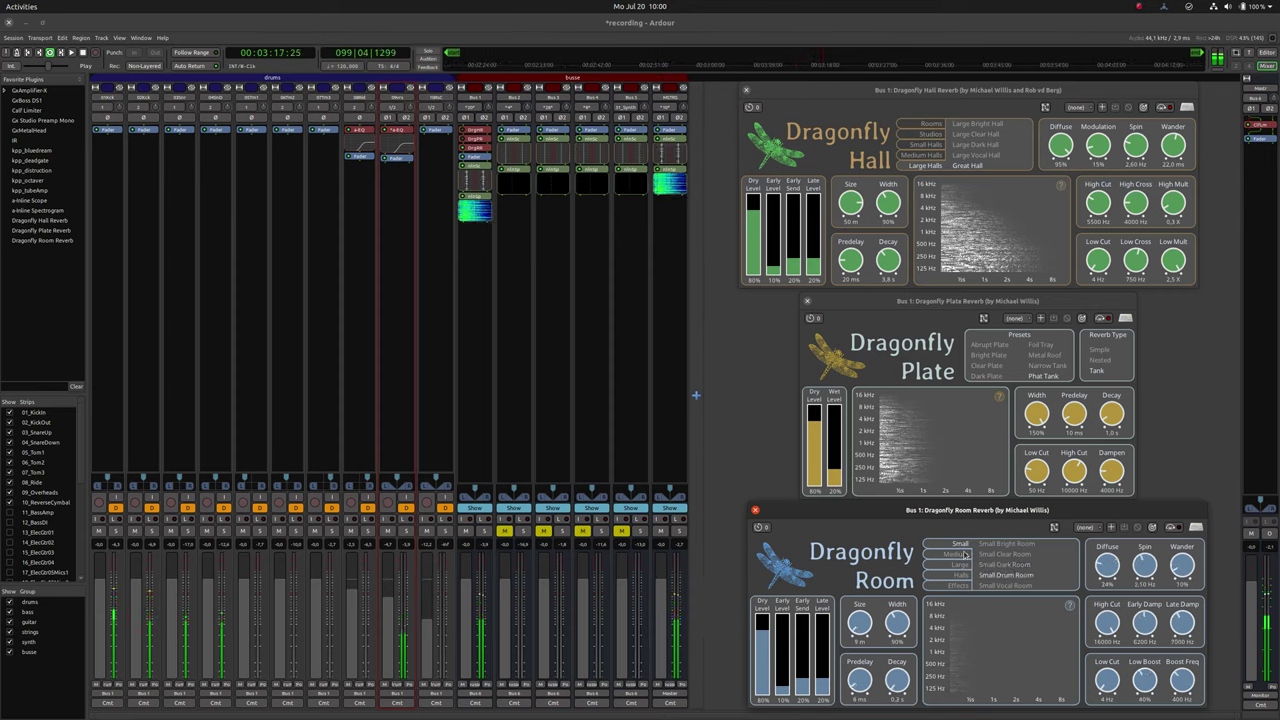
Compare the Room reverb's Medium Drum Room and Large Drum Room presets with its Percussion Hall preset
left_click(962, 555)
left_click(979, 575)
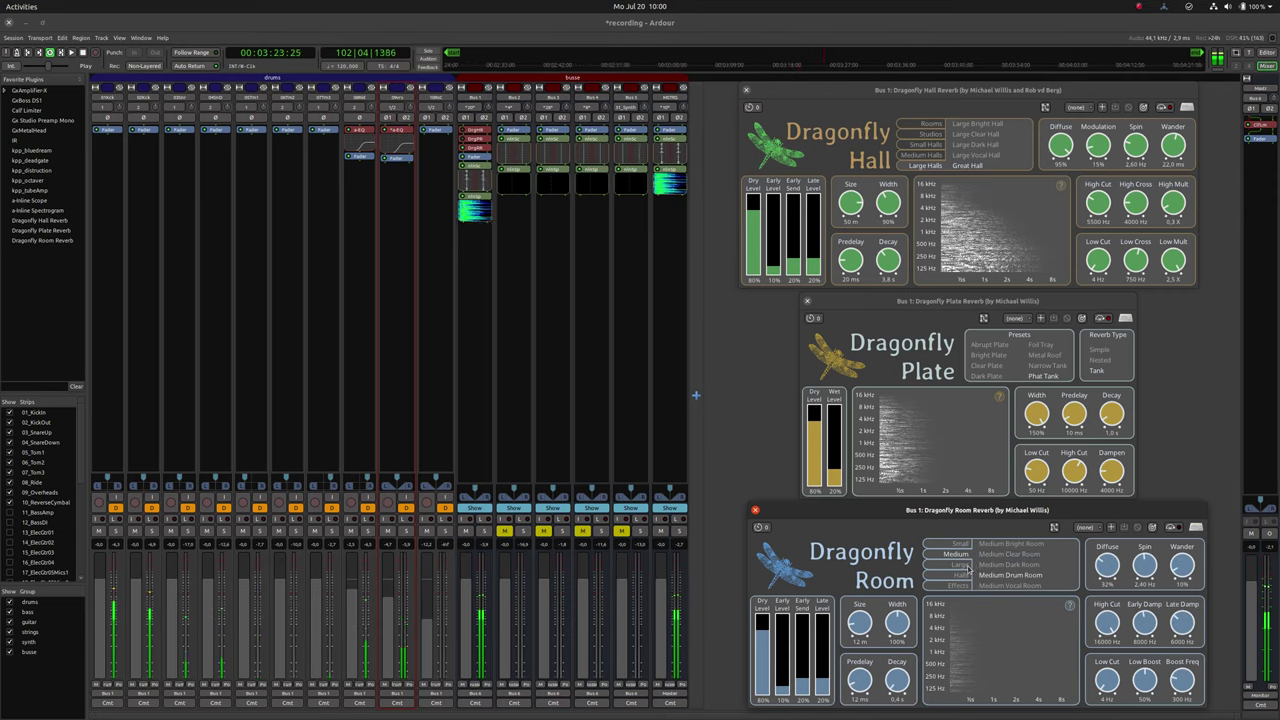
left_click(964, 566)
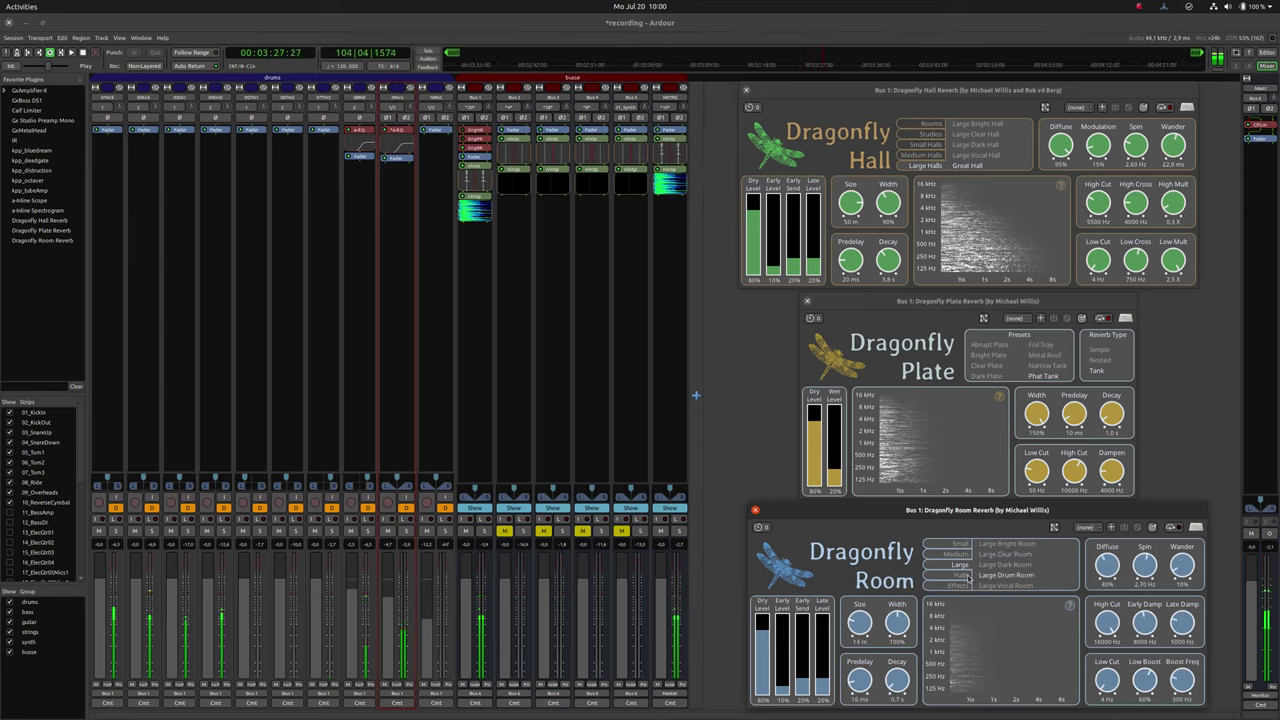
left_click(970, 576)
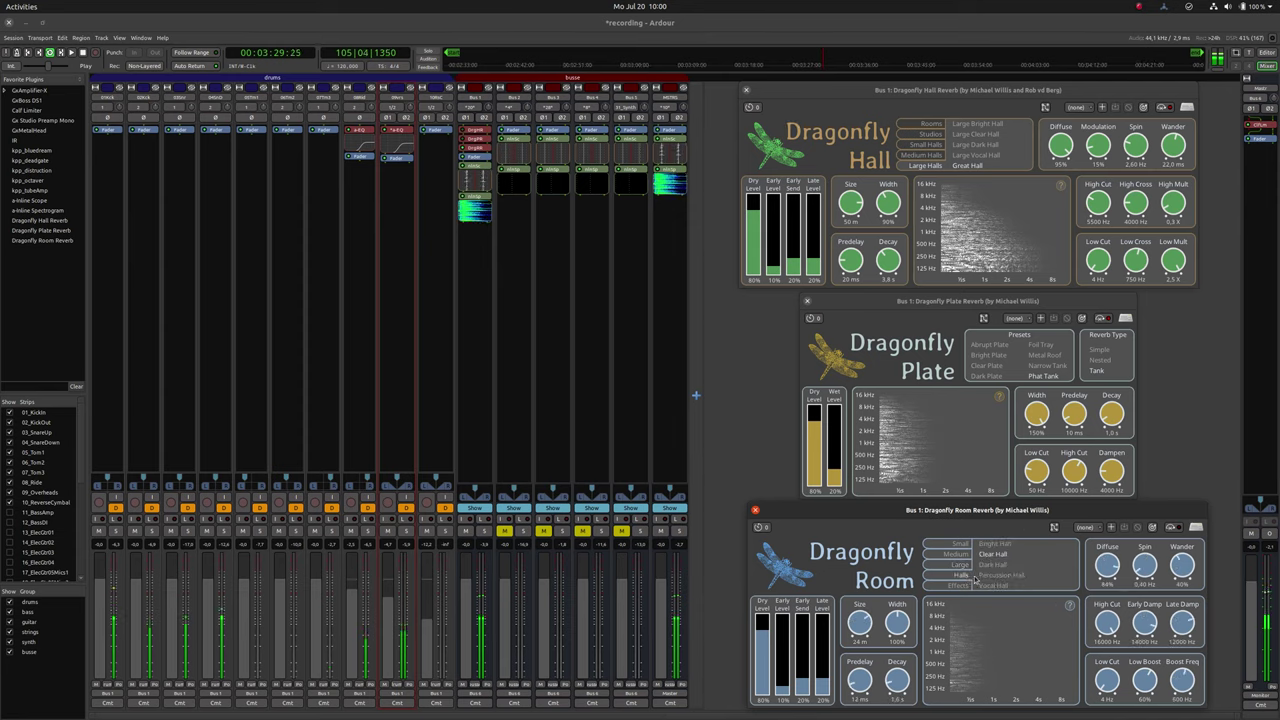
left_click(982, 576)
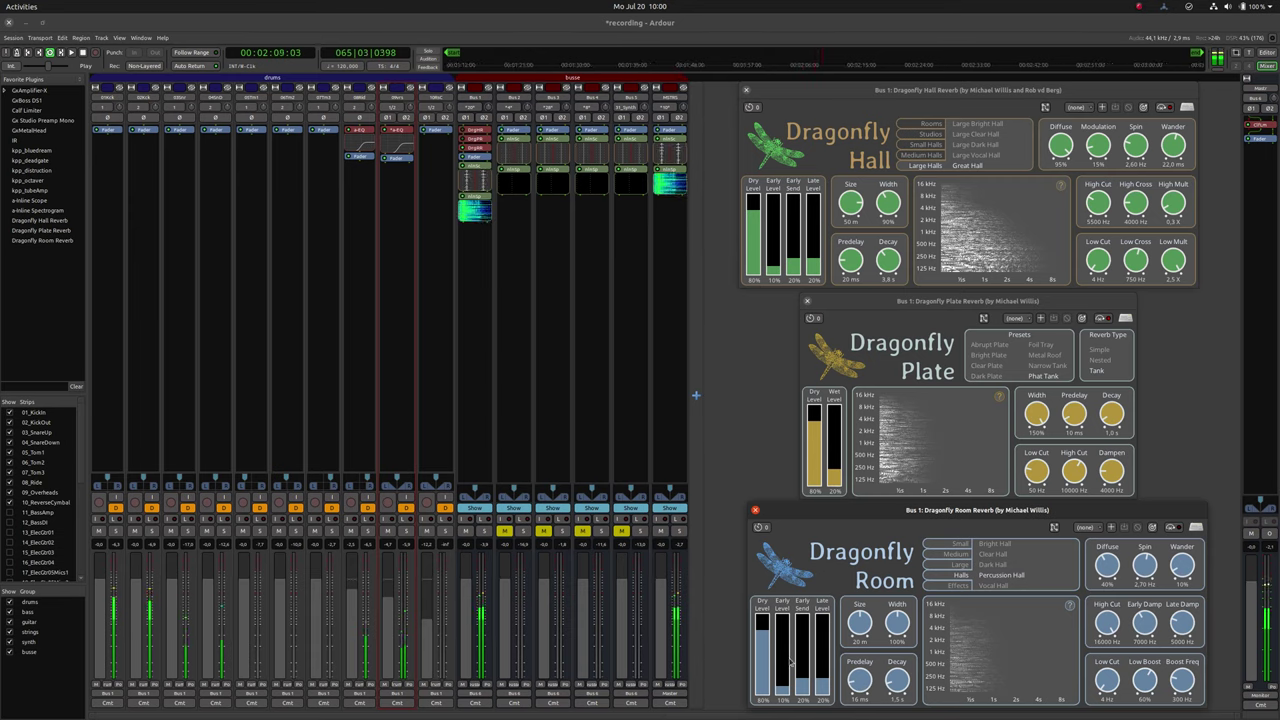
Audition the Room reverb's Dark Plate and Bright Plate effect presets and raise the Late Level to 53%
left_click(958, 585)
left_click(982, 555)
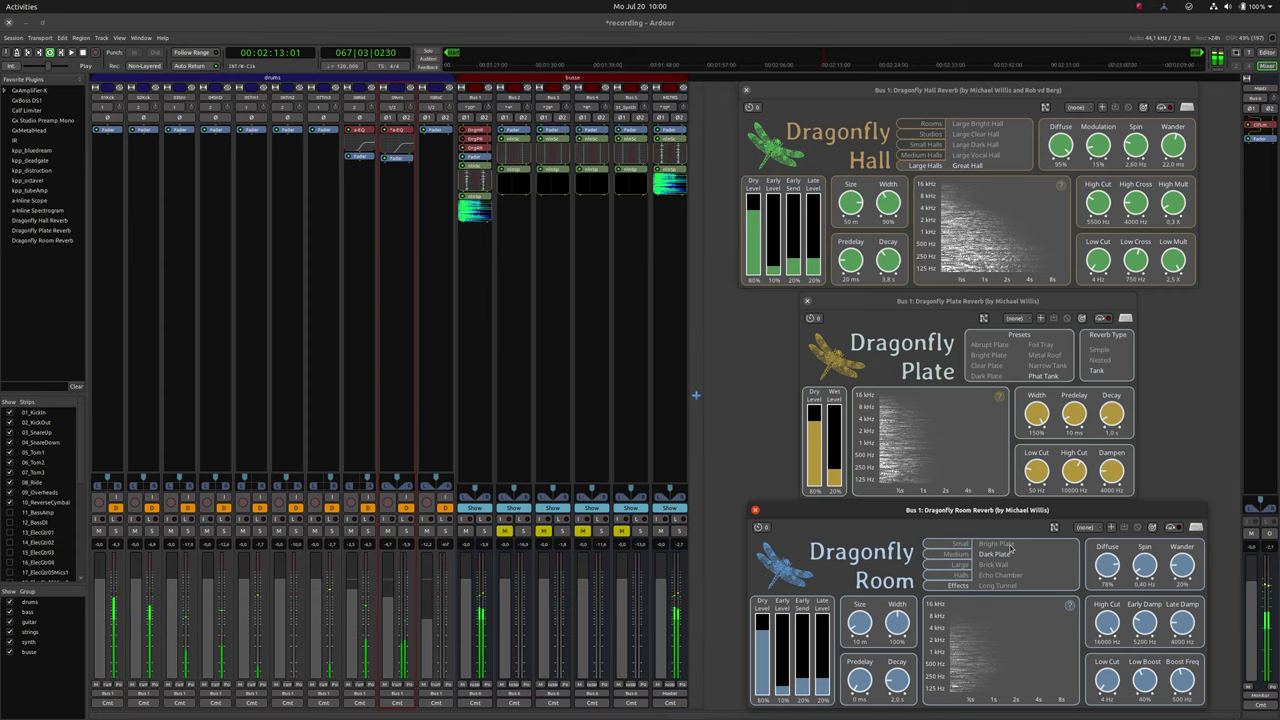
left_click(1008, 545)
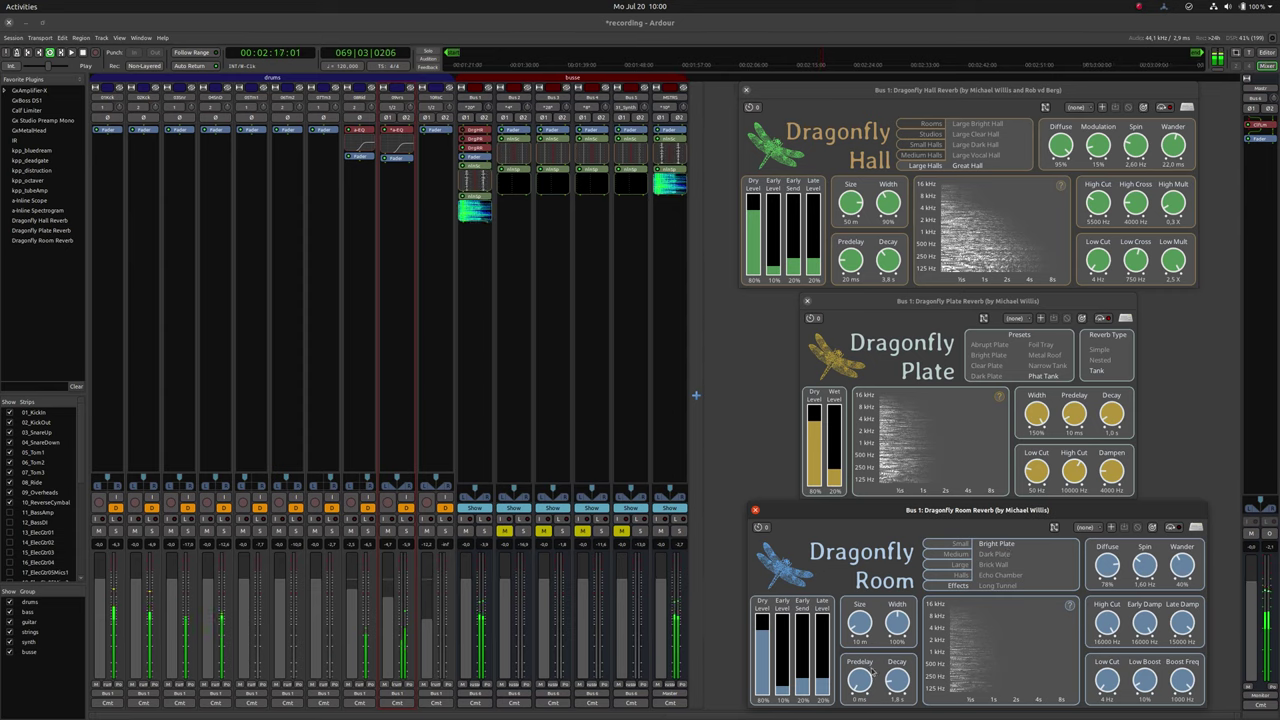
left_click(827, 652)
left_click_drag(827, 652, 828, 655)
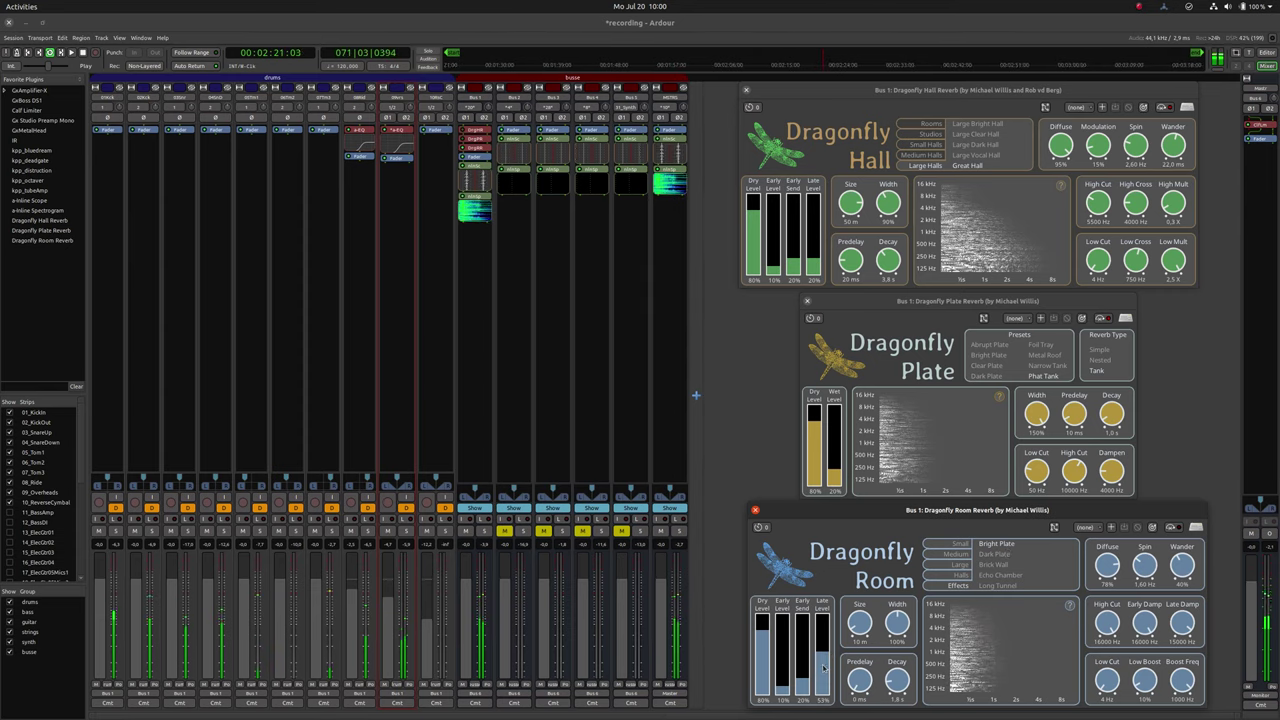
Audition the Room reverb's Brick Wall preset with the Early Level at 35%, followed by Echo Chamber and Long Tunnel
left_click(995, 565)
mouse_move(783, 660)
left_mouse_down()
mouse_move(783, 648)
mouse_move(789, 678)
left_mouse_up()
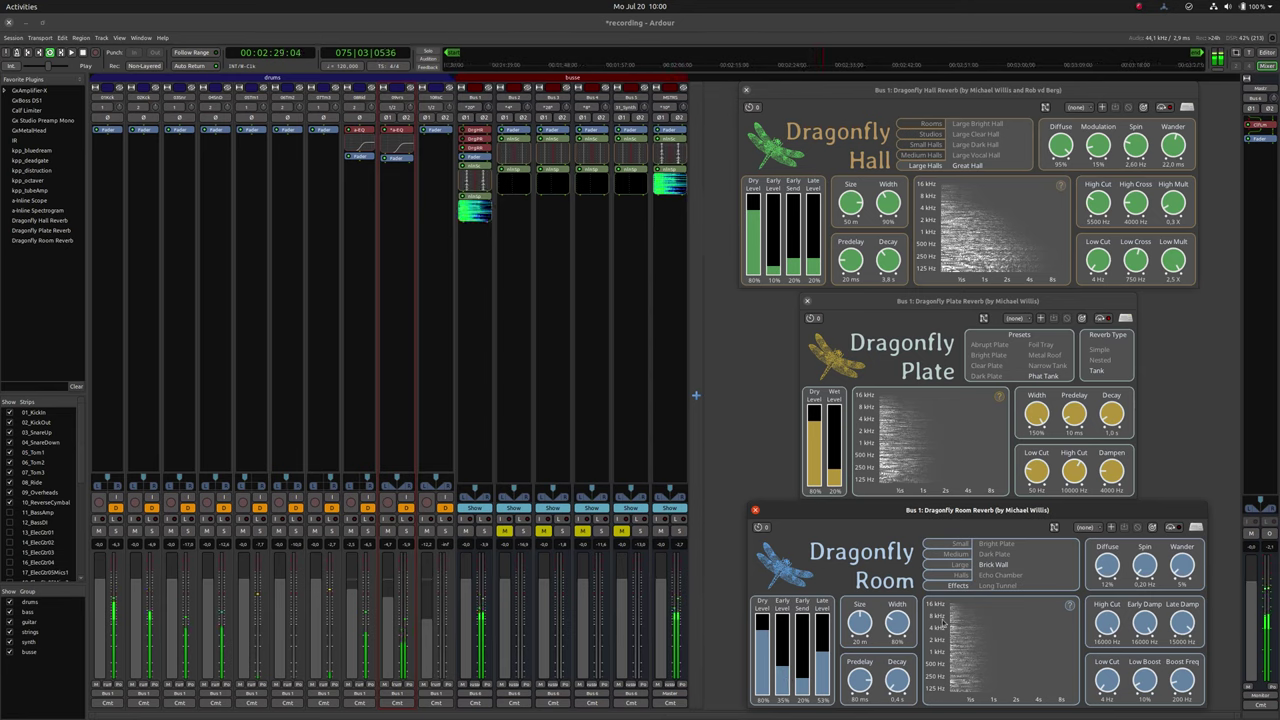
left_click(1015, 576)
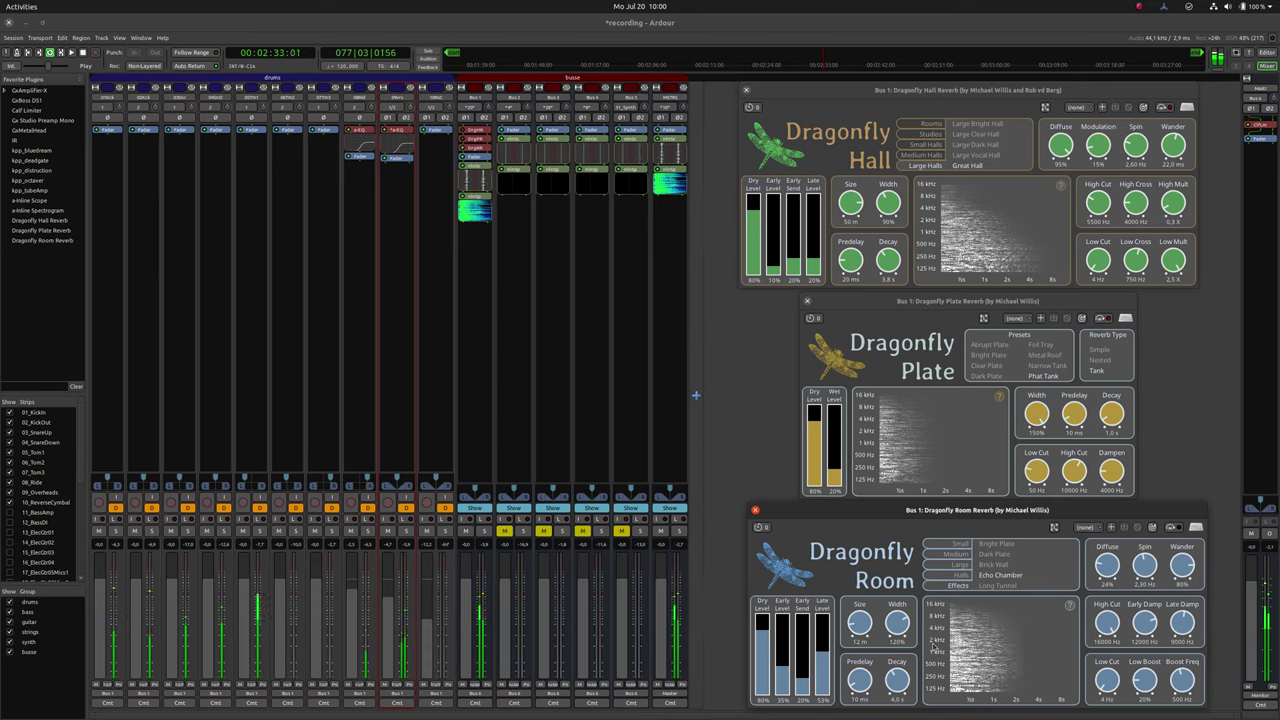
left_click(995, 586)
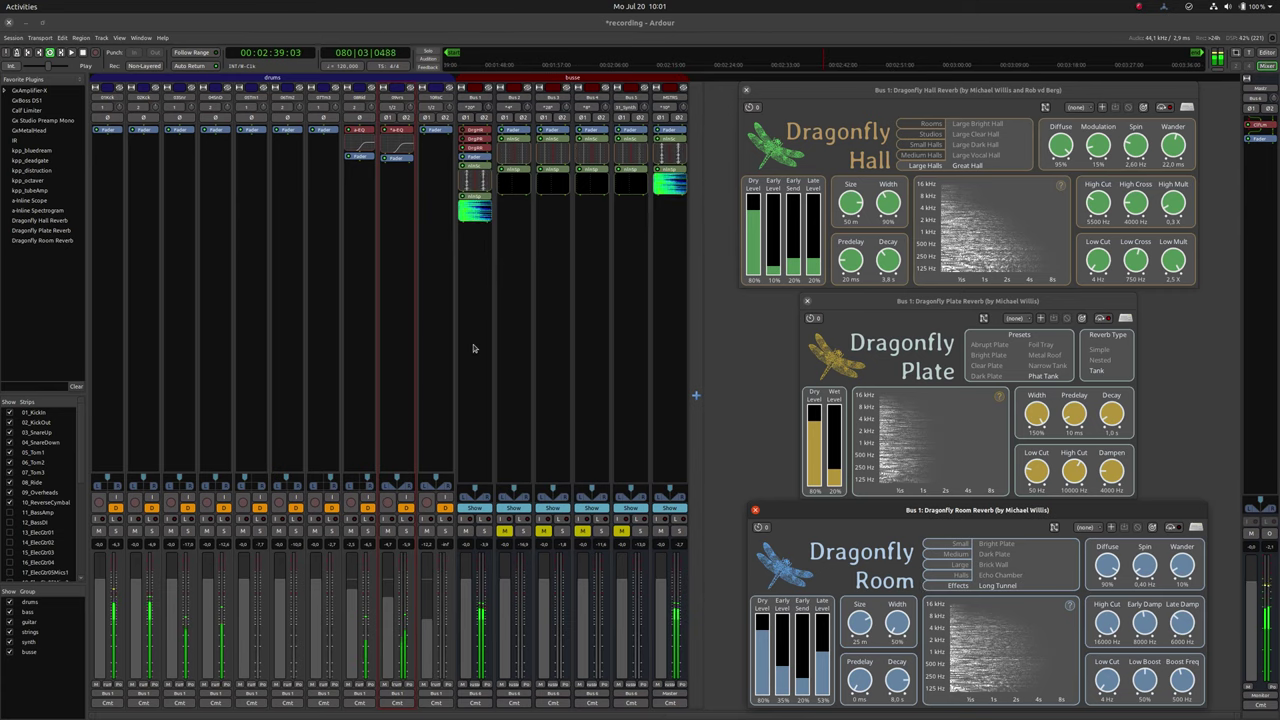